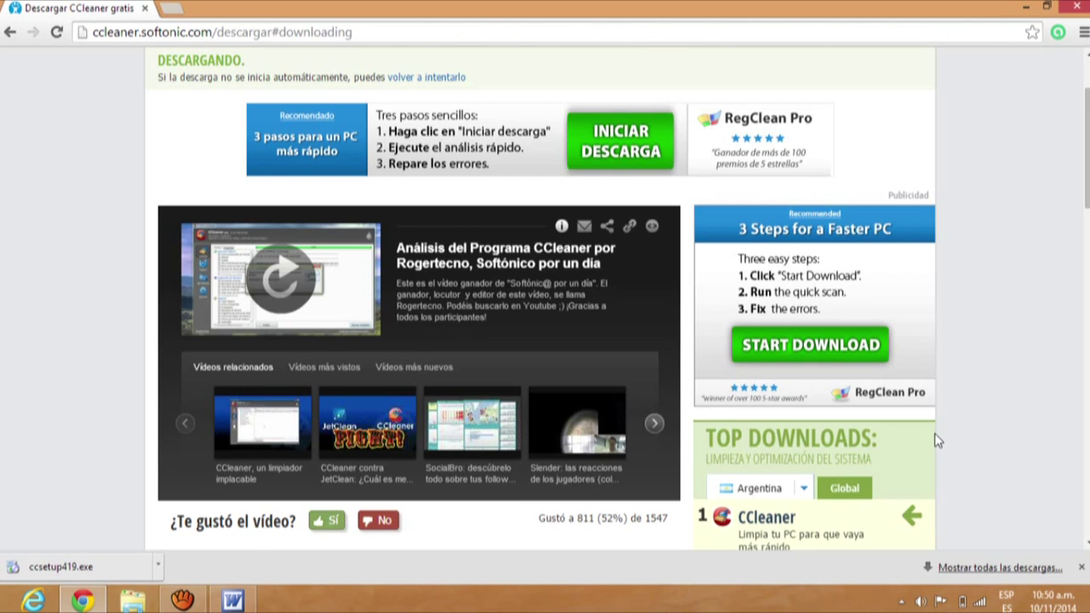
Run the downloaded ccsetup419.exe installer and minimize the browser window
{"action": "mouse_move", "coordinate": [962, 602]}
{"action": "left_click", "coordinate": [137, 577]}
{"action": "left_click", "coordinate": [158, 567]}
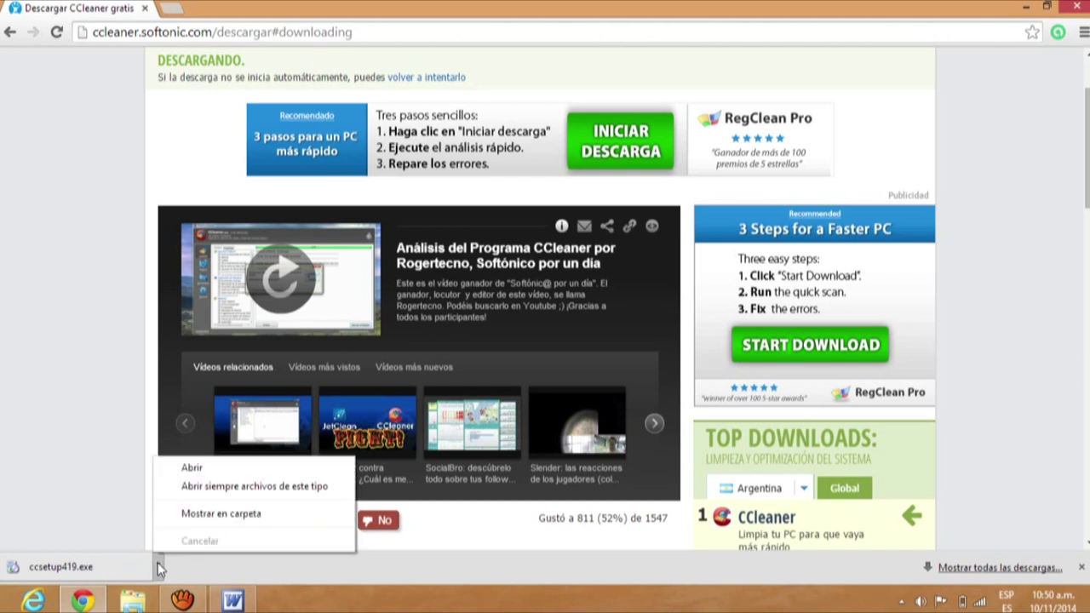
{"action": "left_click", "coordinate": [197, 467]}
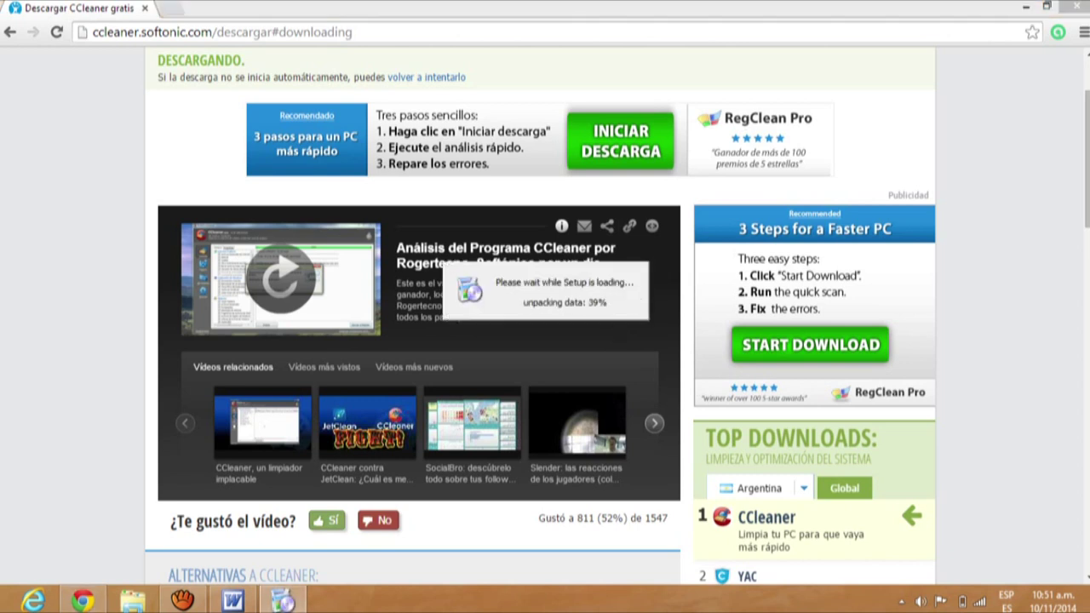
{"action": "left_click", "coordinate": [1028, 12]}
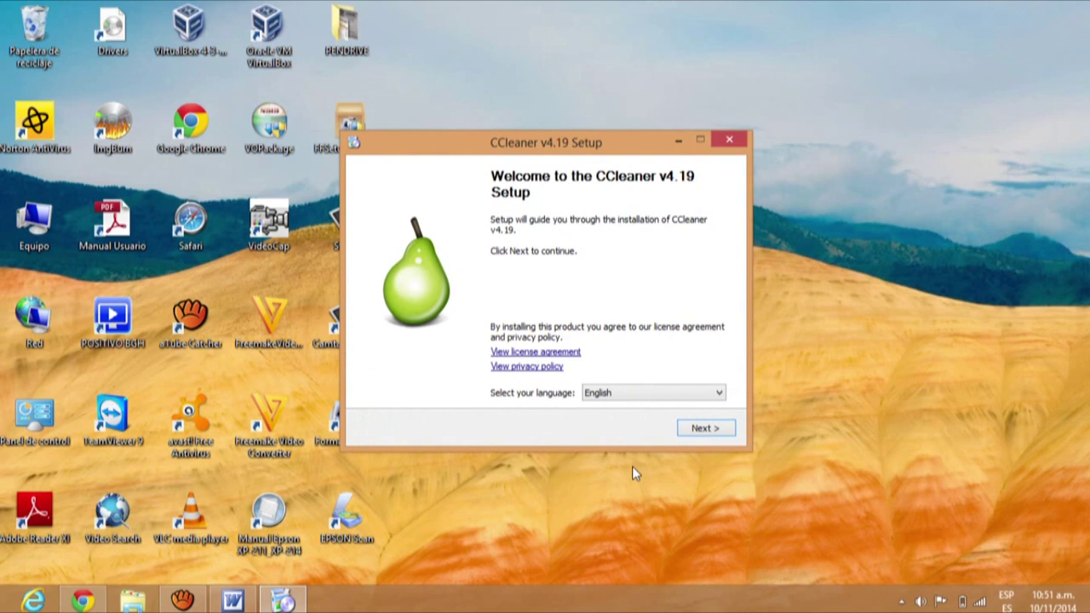
Set the installer language to Español and proceed to the installation options
{"action": "key", "text": "alt+Down"}
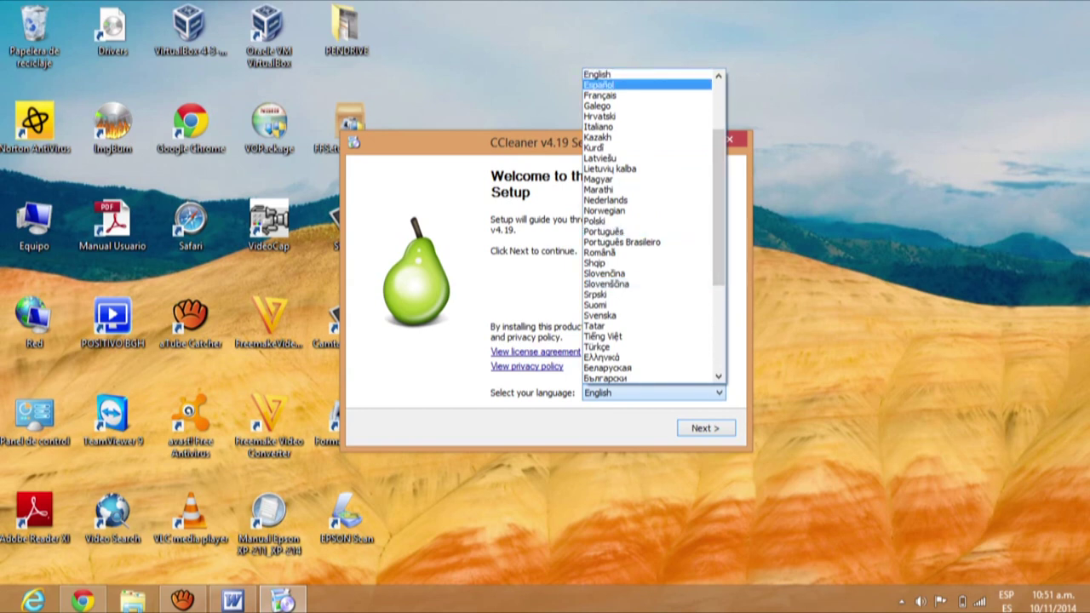
{"action": "left_click", "coordinate": [657, 87]}
{"action": "left_click", "coordinate": [706, 429]}
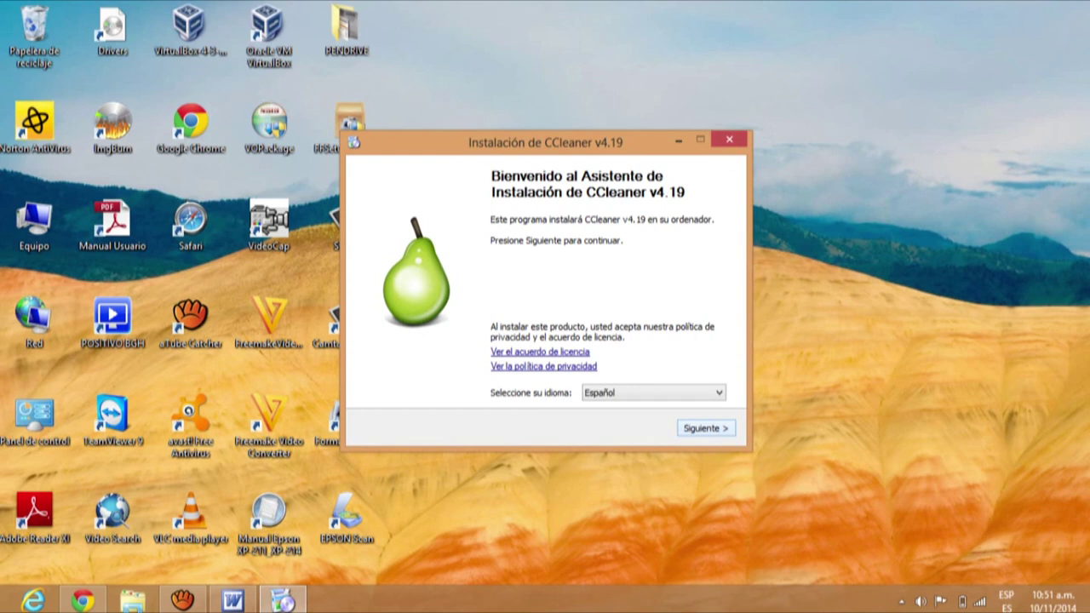
{"action": "key", "text": "Return"}
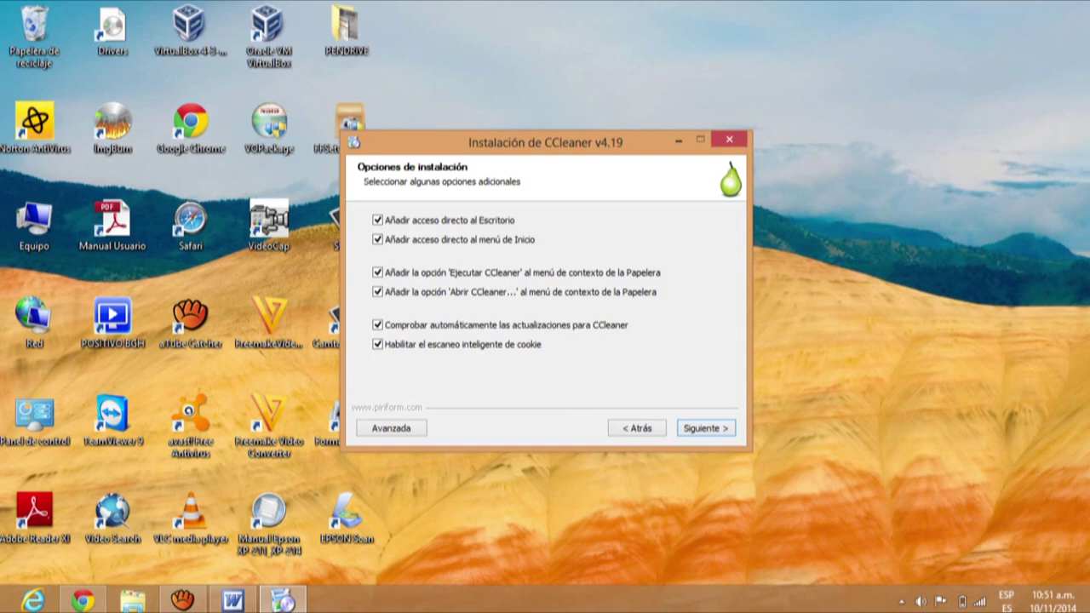
Install CCleaner with the default options but without the Google toolbar, and finish the wizard with the program set to launch
{"action": "key", "text": "Return"}
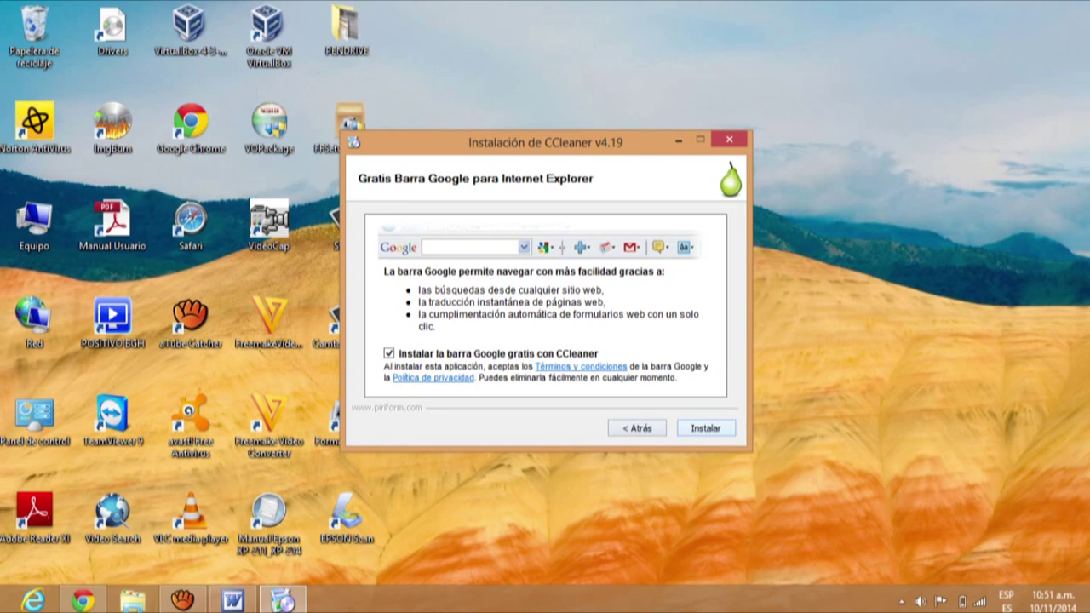
{"action": "left_click", "coordinate": [390, 352]}
{"action": "left_click", "coordinate": [705, 427]}
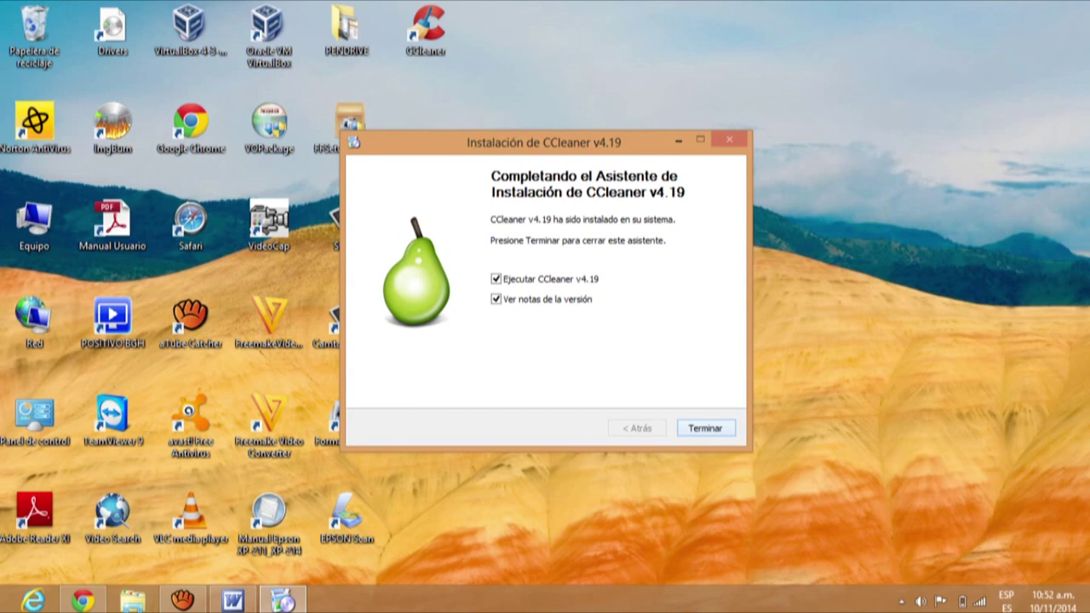
{"action": "left_click", "coordinate": [706, 428]}
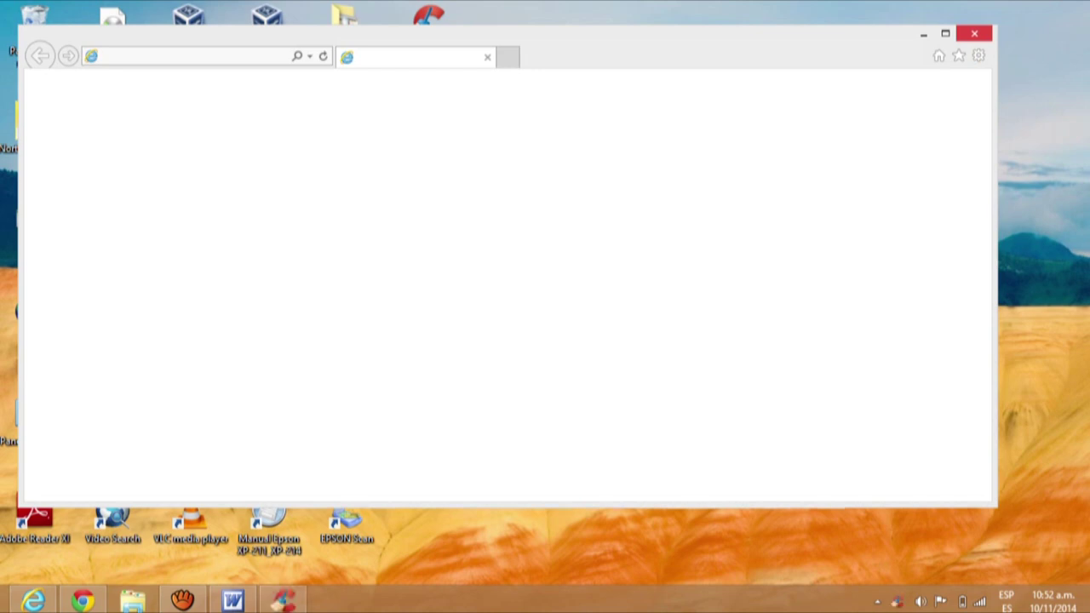
Close the Internet Explorer window and the avast! notification, leaving the CCleaner window maximized
{"action": "left_click", "coordinate": [975, 33]}
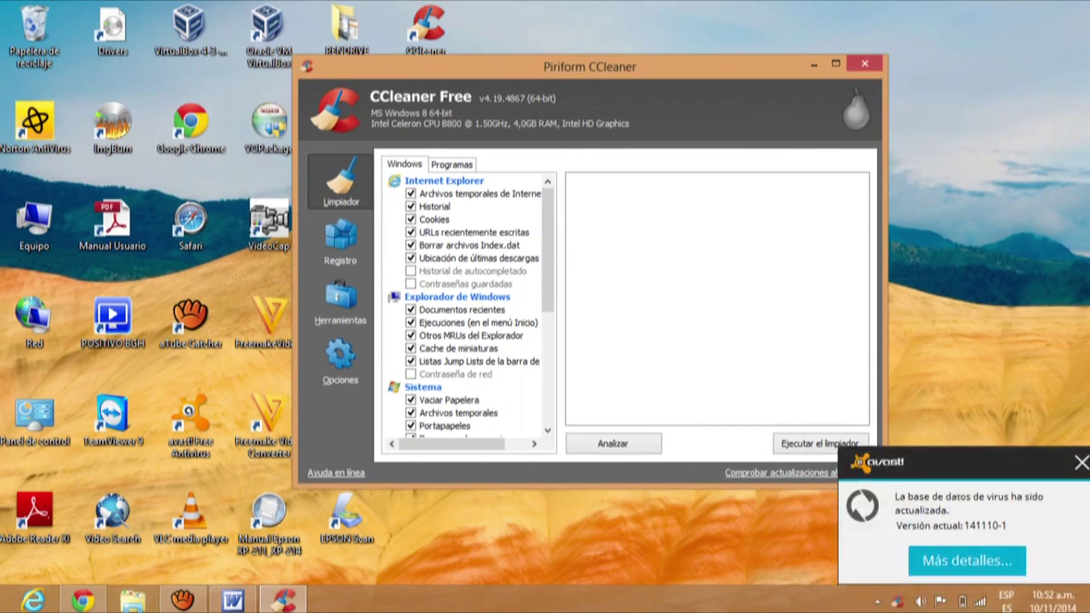
{"action": "left_click", "coordinate": [1081, 462]}
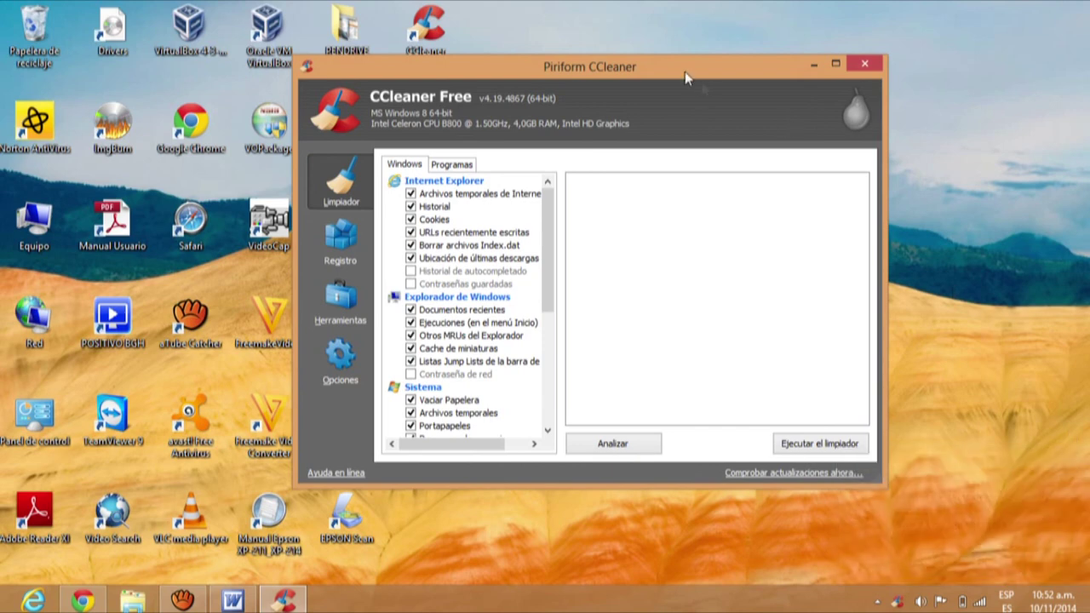
{"action": "left_click_drag", "start_coordinate": [589, 66], "coordinate": [717, 37]}
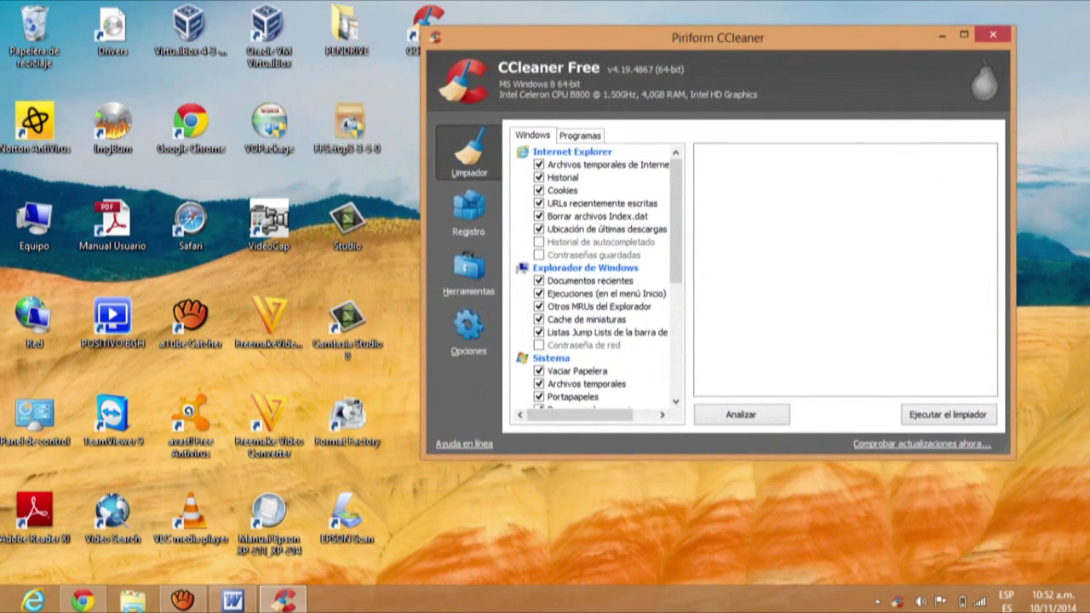
{"action": "double_click", "coordinate": [717, 36]}
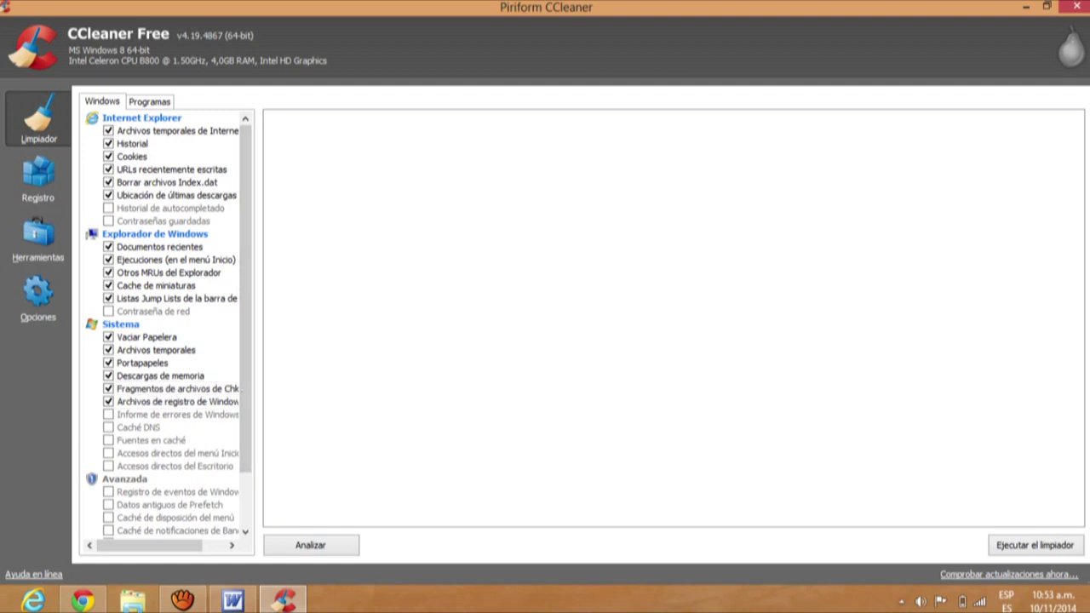
Enable cleaning of Historial de autocompletado, Contraseñas guardadas and Contraseña de red, accepting the warnings
{"action": "double_click", "coordinate": [170, 208]}
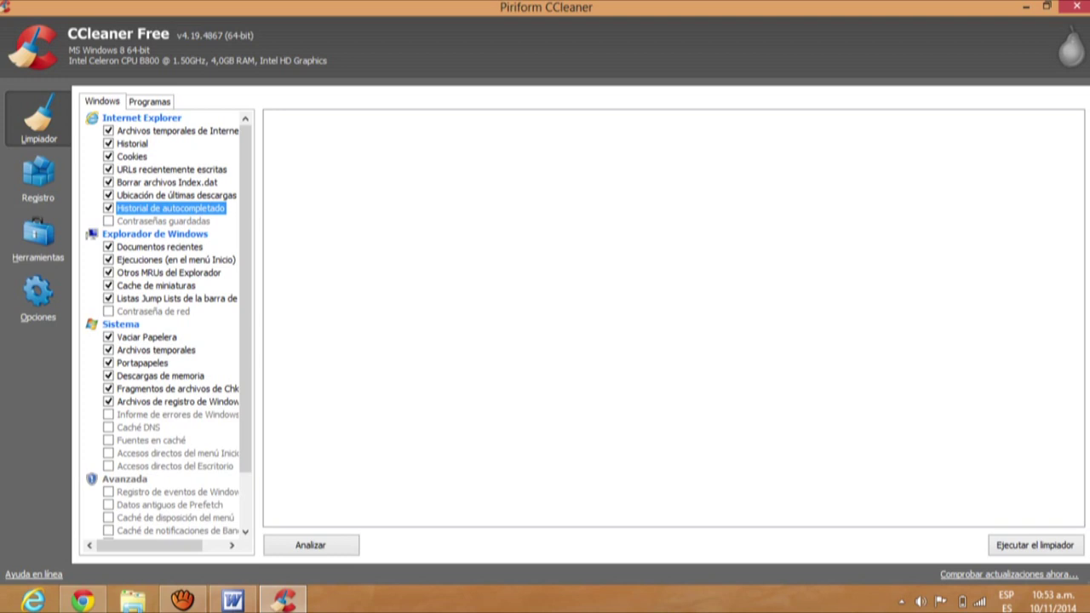
{"action": "left_click", "coordinate": [108, 221]}
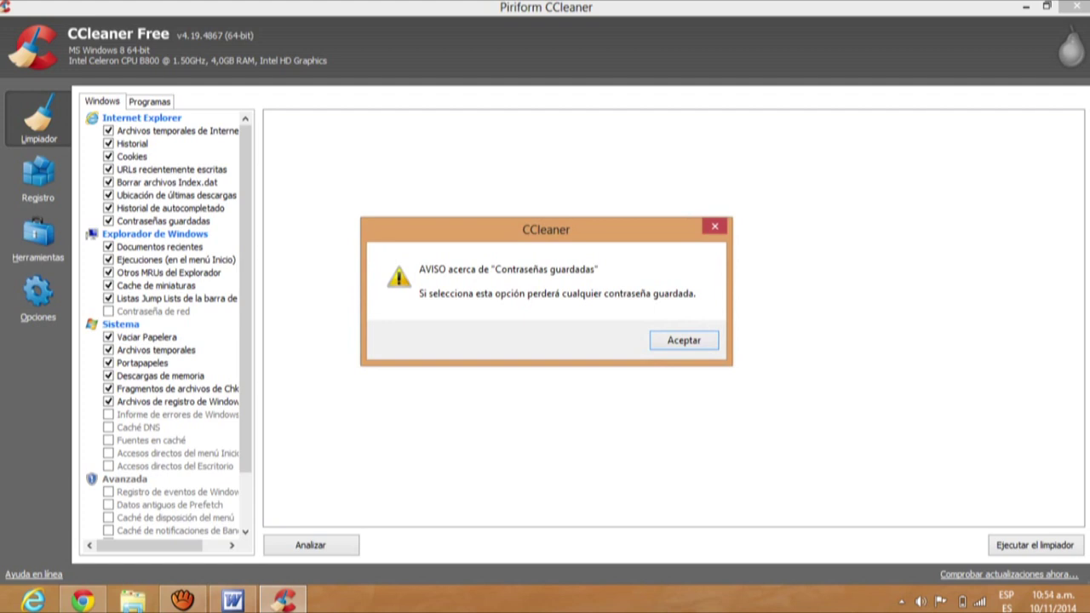
{"action": "key", "text": "Return"}
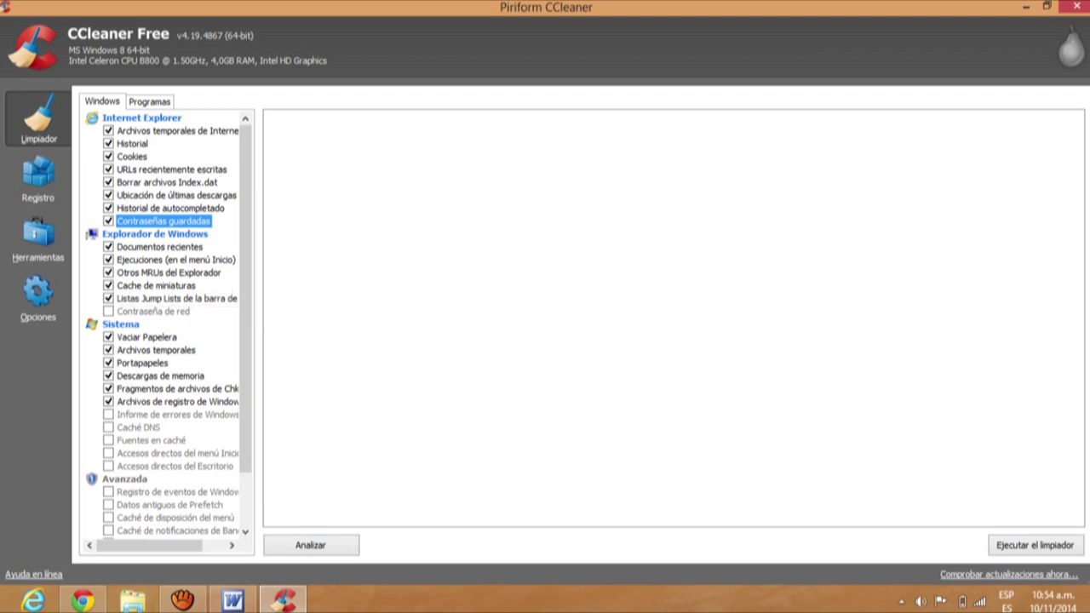
{"action": "left_click", "coordinate": [108, 311]}
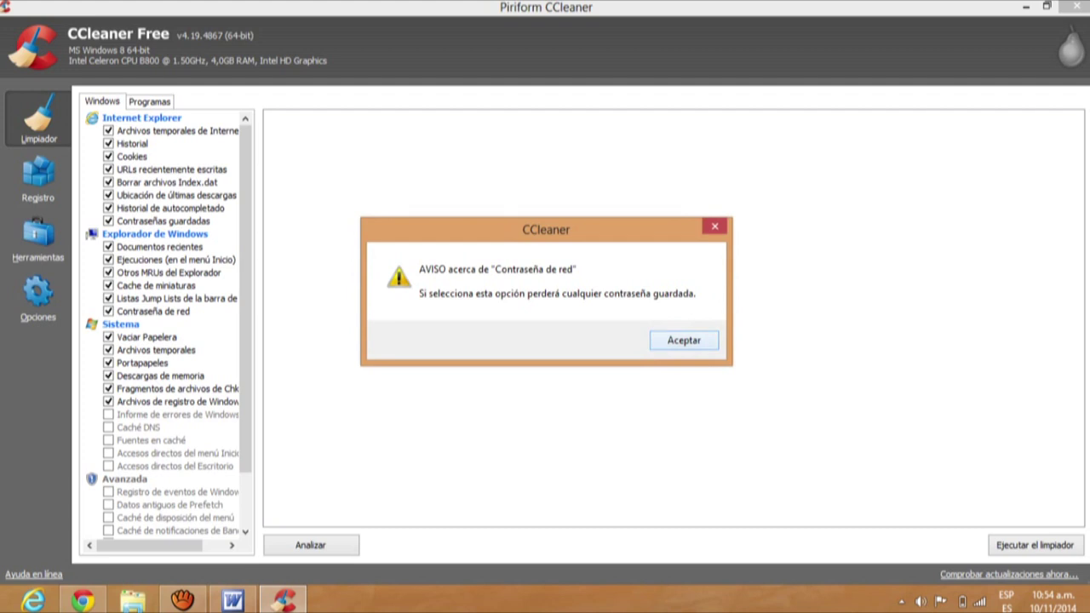
{"action": "key", "text": "Return"}
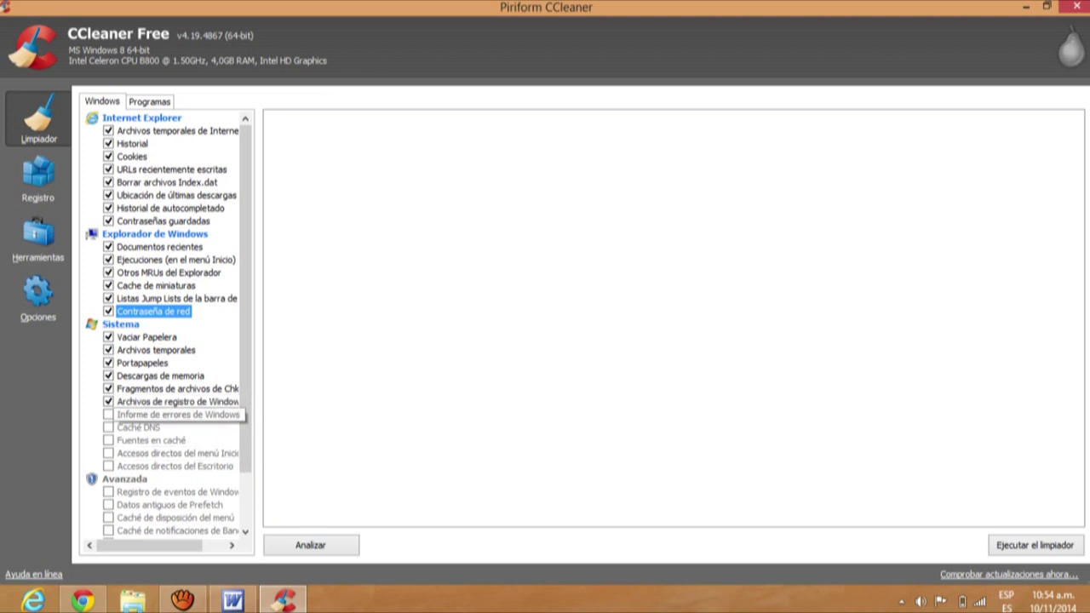
Enable Informe de errores de Windows, Caché DNS, Fuentes en caché and the Inicio menu and Escritorio shortcuts under Sistema
{"action": "left_click", "coordinate": [108, 414]}
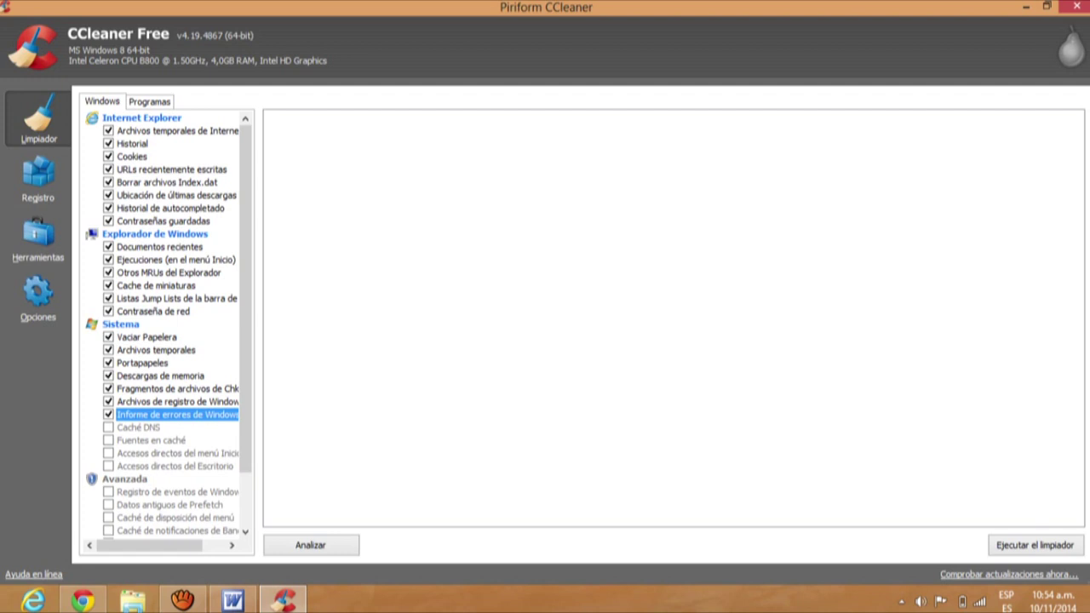
{"action": "left_click", "coordinate": [109, 426]}
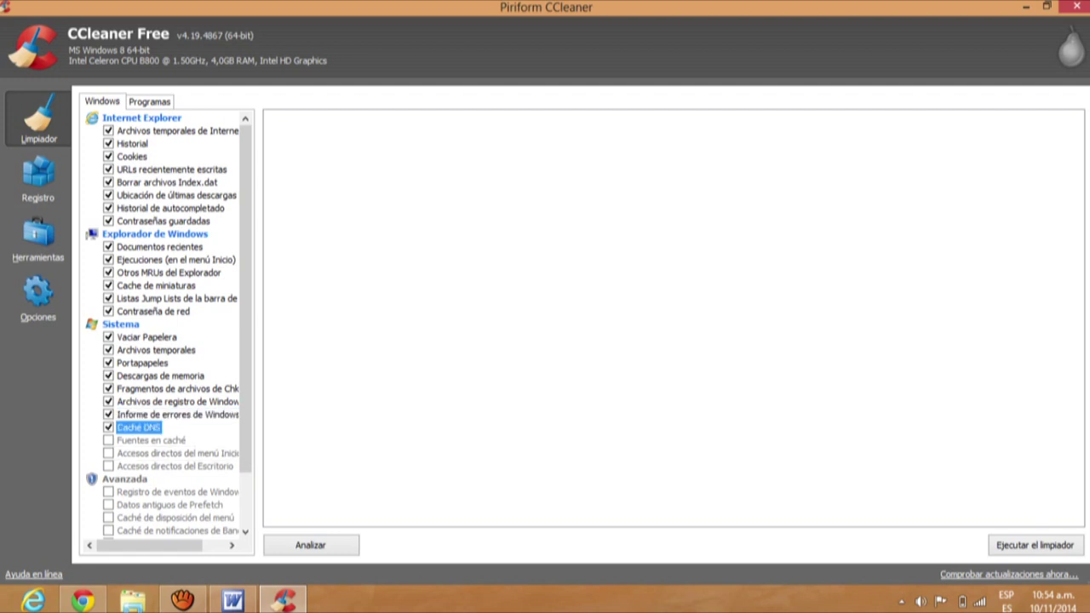
{"action": "left_click", "coordinate": [108, 439]}
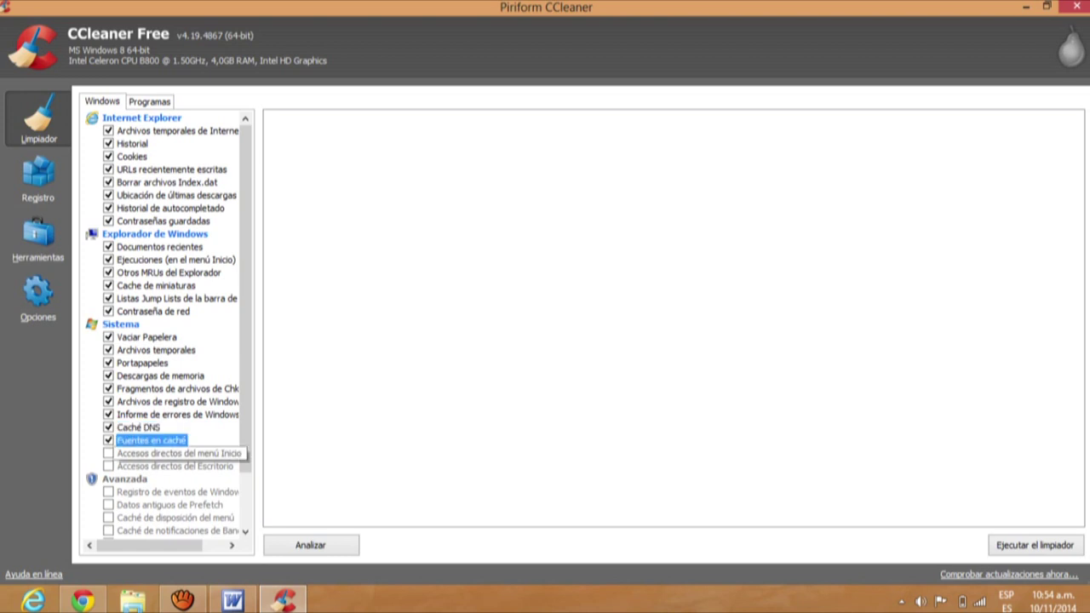
{"action": "left_click", "coordinate": [108, 453]}
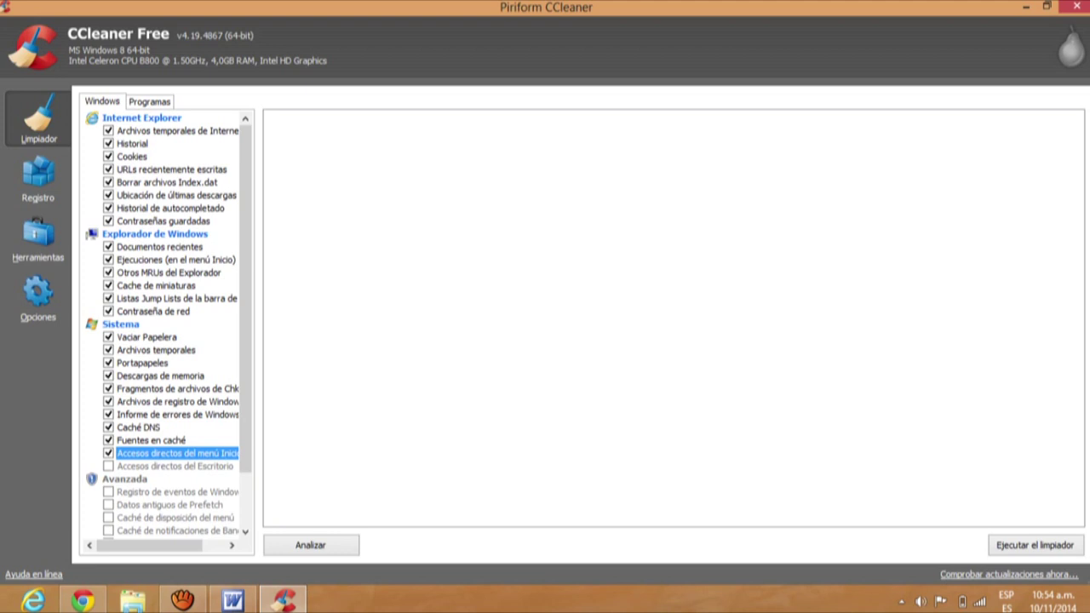
{"action": "left_click", "coordinate": [108, 465]}
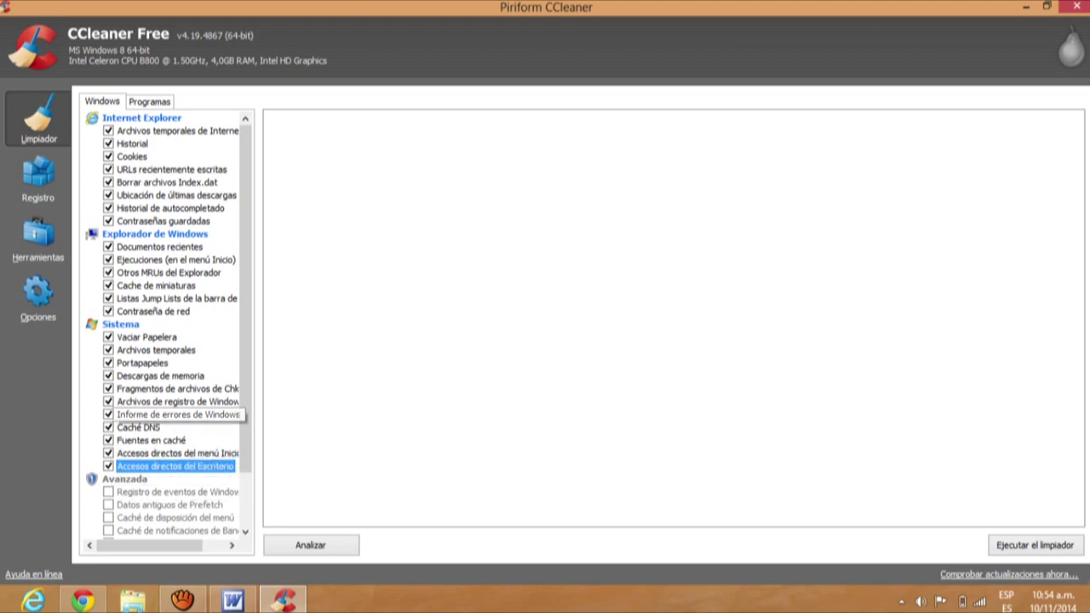
Enable Registro de eventos de Windows, Datos antiguos de Prefetch and Caché de disposición del menú under Avanzada, accepting the warnings
{"action": "scroll", "coordinate": [170, 388], "scroll_direction": "down", "scroll_amount": 1}
{"action": "scroll", "coordinate": [170, 324], "scroll_direction": "down", "scroll_amount": 1}
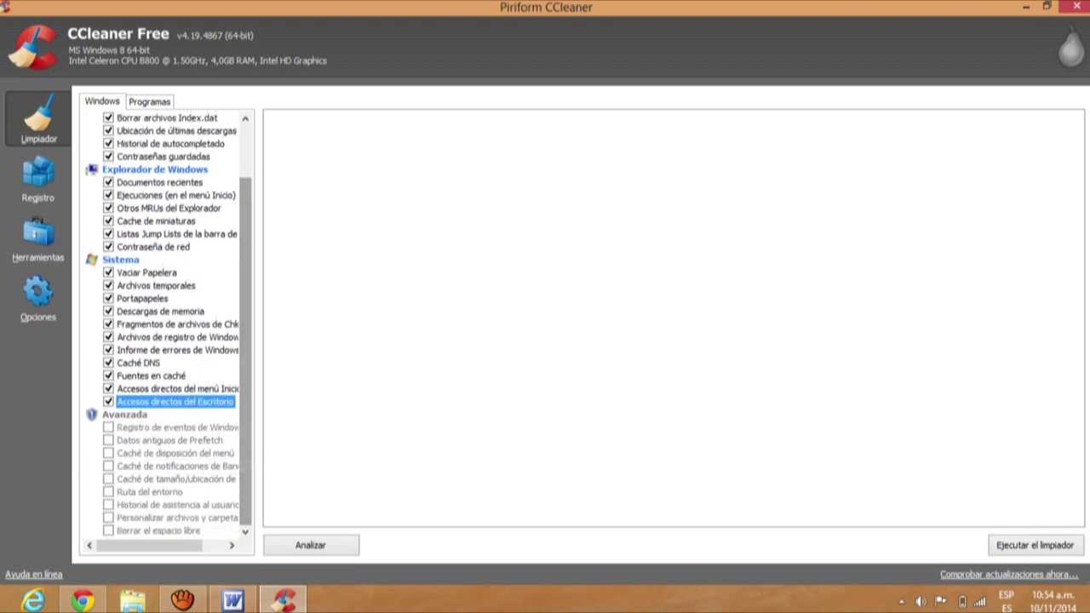
{"action": "left_click", "coordinate": [108, 426]}
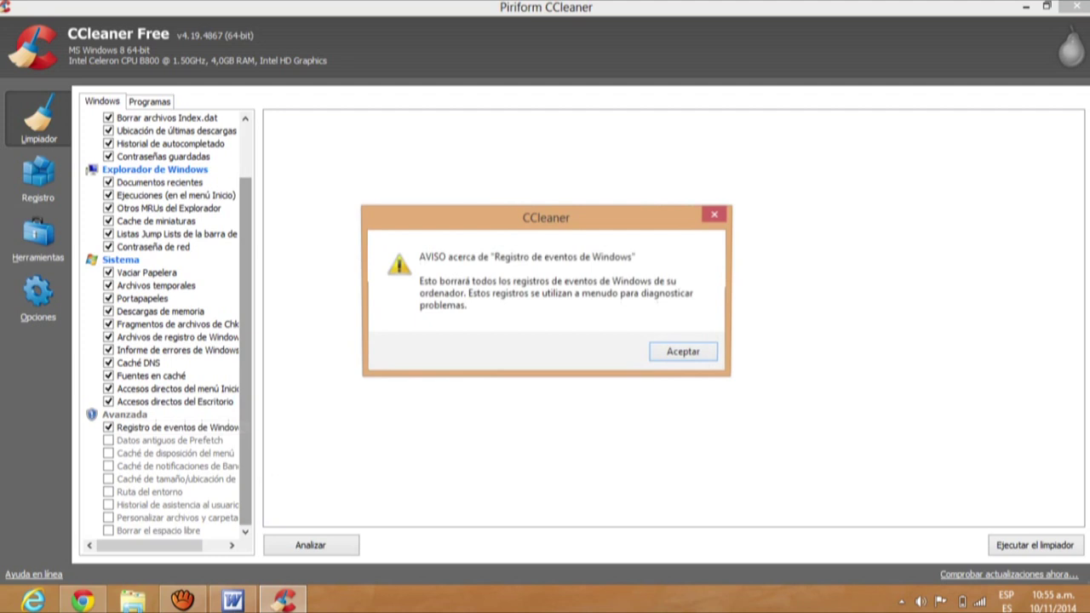
{"action": "key", "text": "Return"}
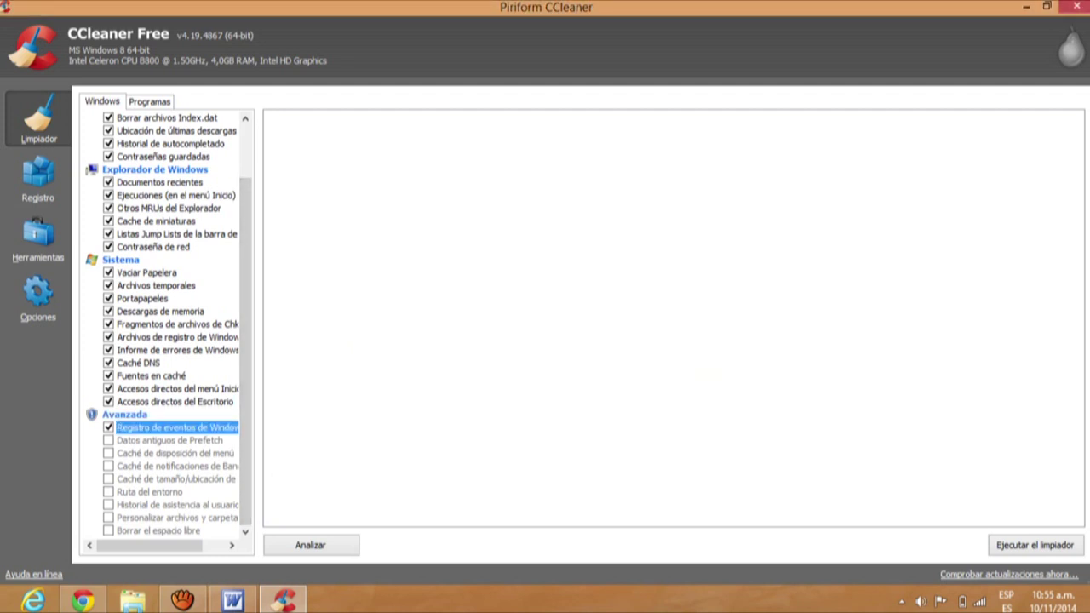
{"action": "key", "text": "Down"}
{"action": "key", "text": "space"}
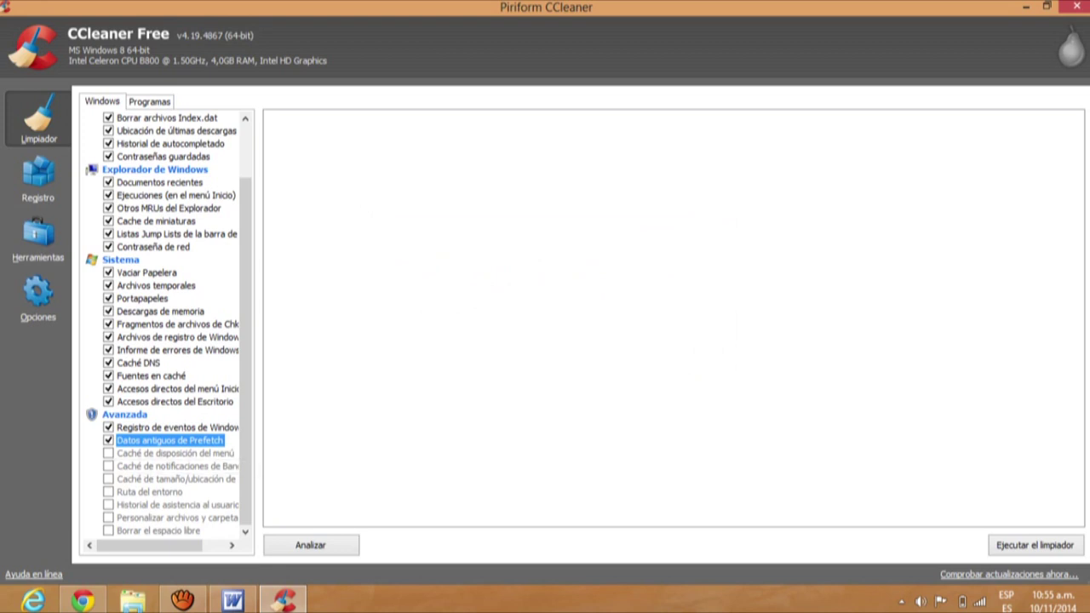
{"action": "key", "text": "Down"}
{"action": "key", "text": "space"}
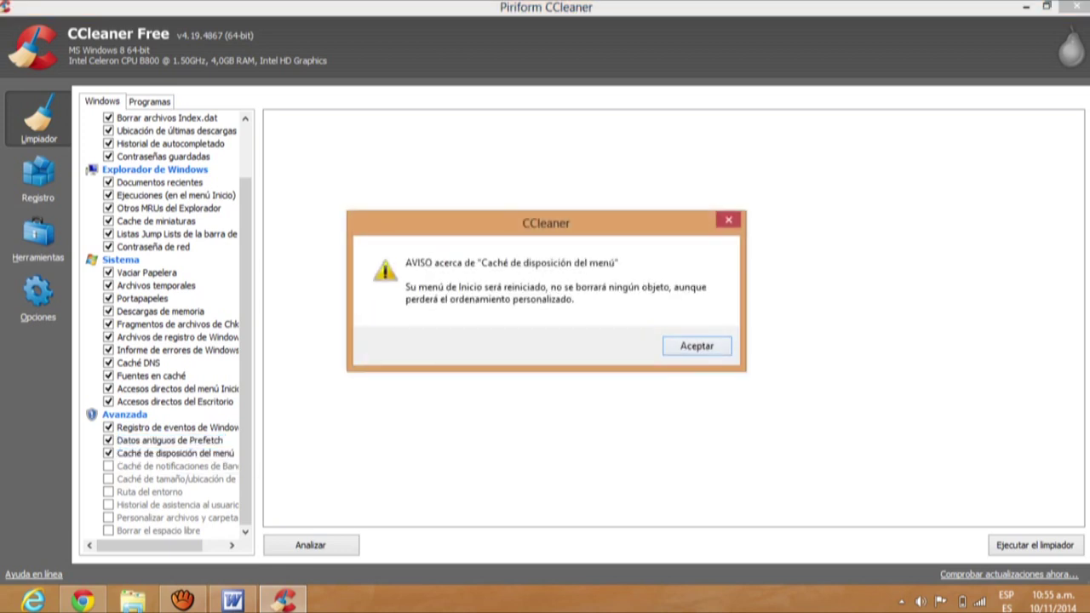
{"action": "key", "text": "Return"}
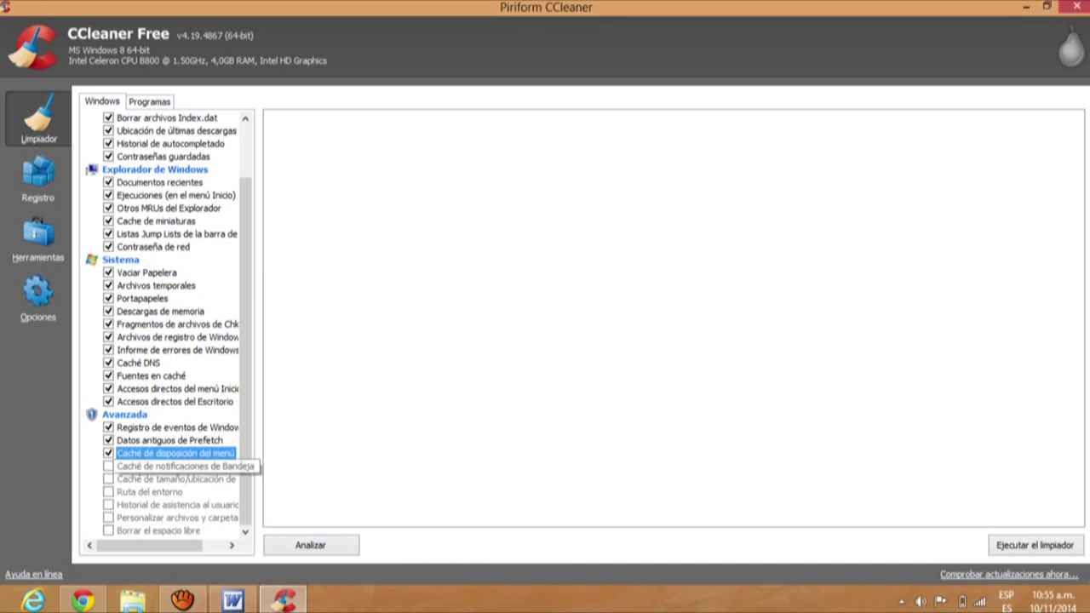
Enable Caché de notificaciones de Bandeja and Caché de tamaño/ubicación de ventana under Avanzada, accepting both warnings
{"action": "key", "text": "Down"}
{"action": "key", "text": "space"}
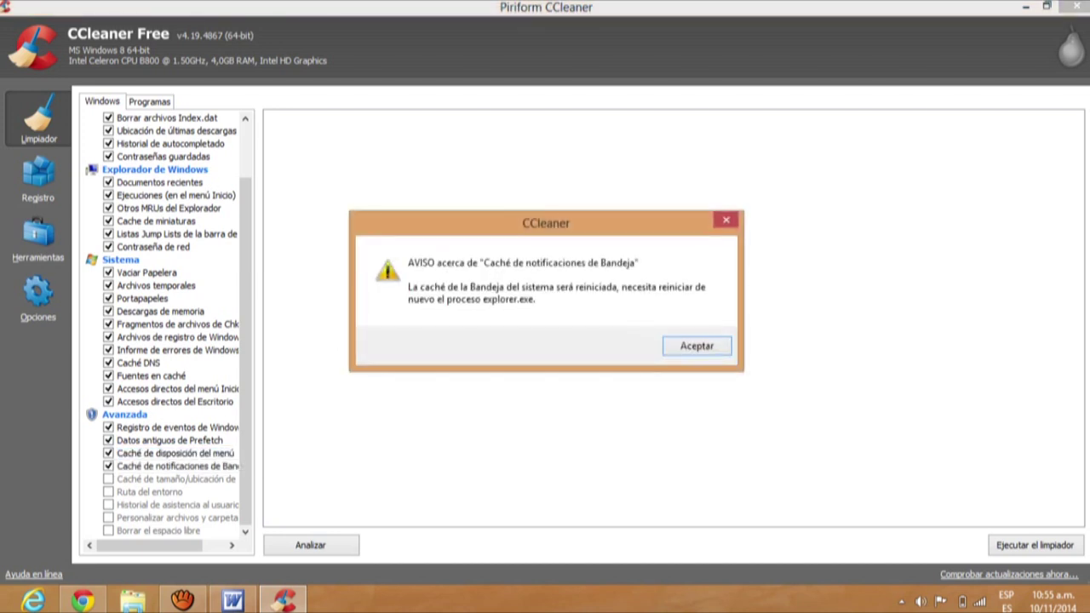
{"action": "key", "text": "Return"}
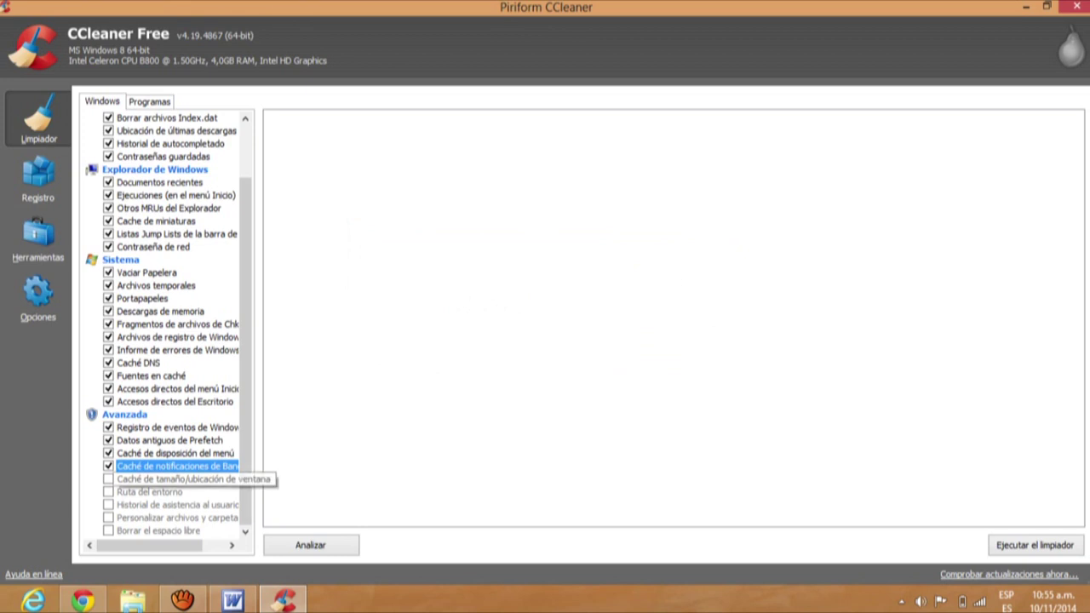
{"action": "key", "text": "Down"}
{"action": "key", "text": "space"}
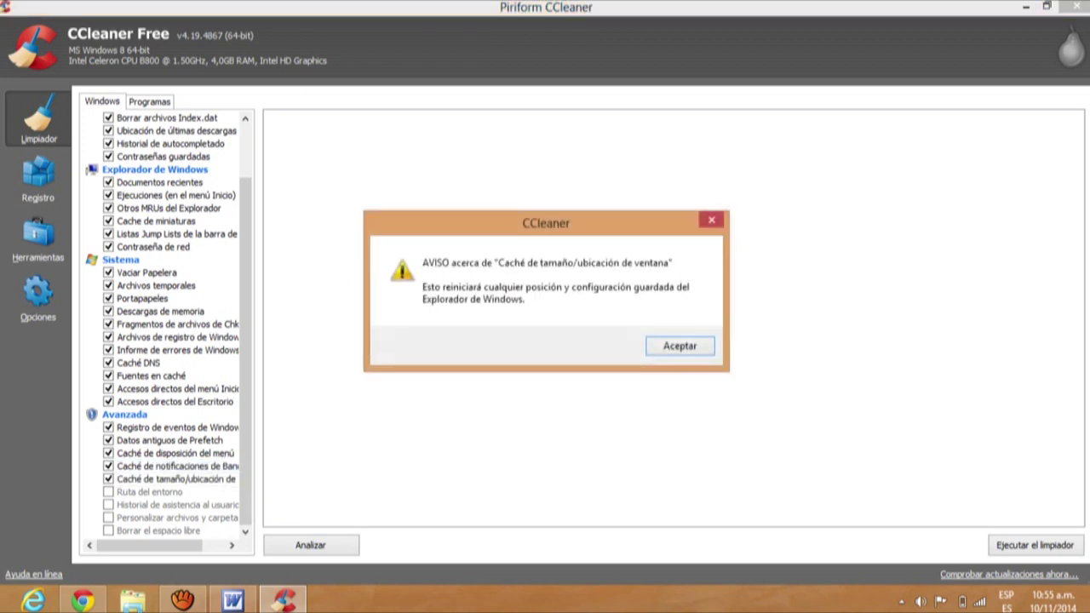
{"action": "key", "text": "Return"}
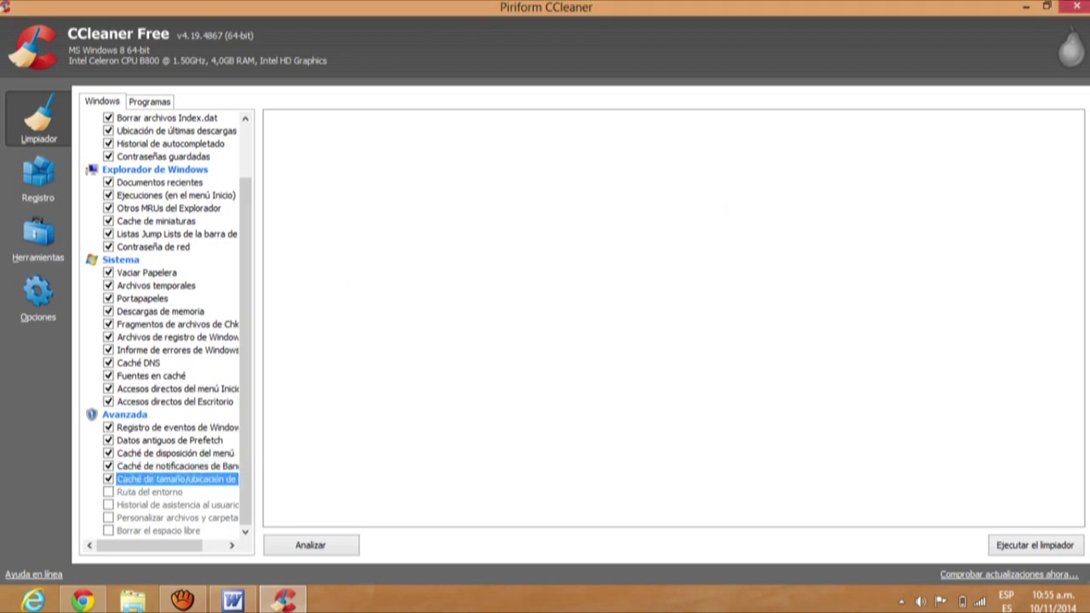
Enable Ruta del entorno, Historial de asistencia al usuario and the Personalizar archivos y carpetas option under Avanzada
{"action": "key", "text": "Down"}
{"action": "key", "text": "space"}
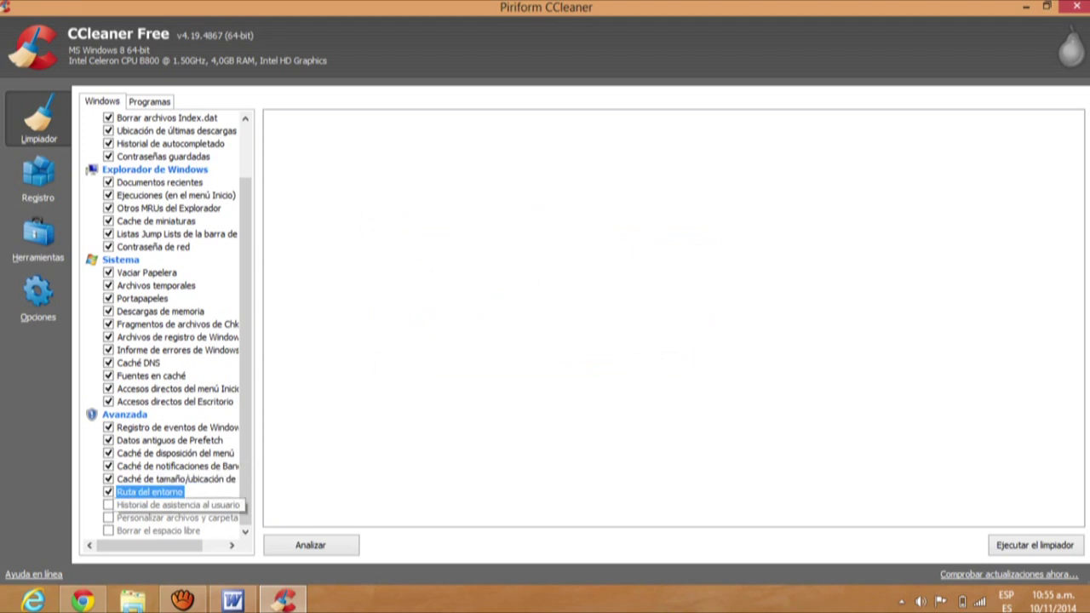
{"action": "key", "text": "Down"}
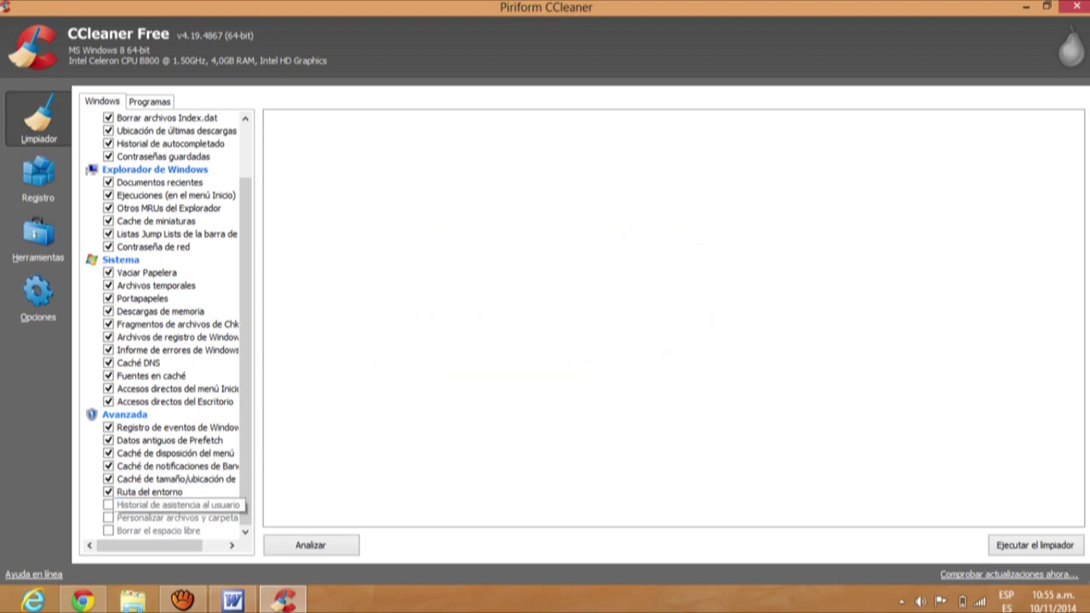
{"action": "key", "text": "space"}
{"action": "key", "text": "Return"}
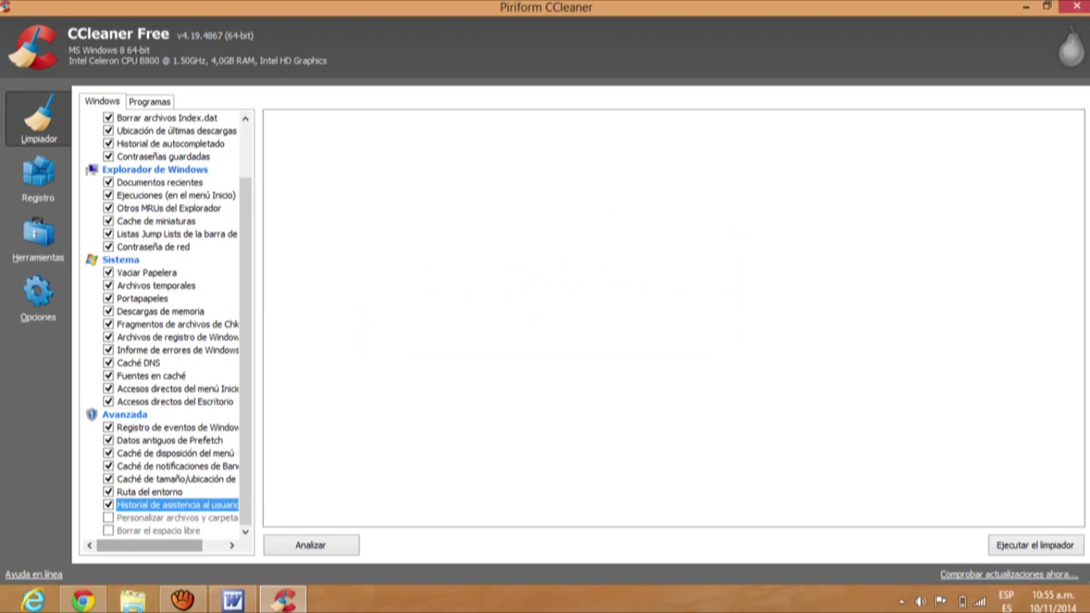
{"action": "key", "text": "Down"}
{"action": "key", "text": "space"}
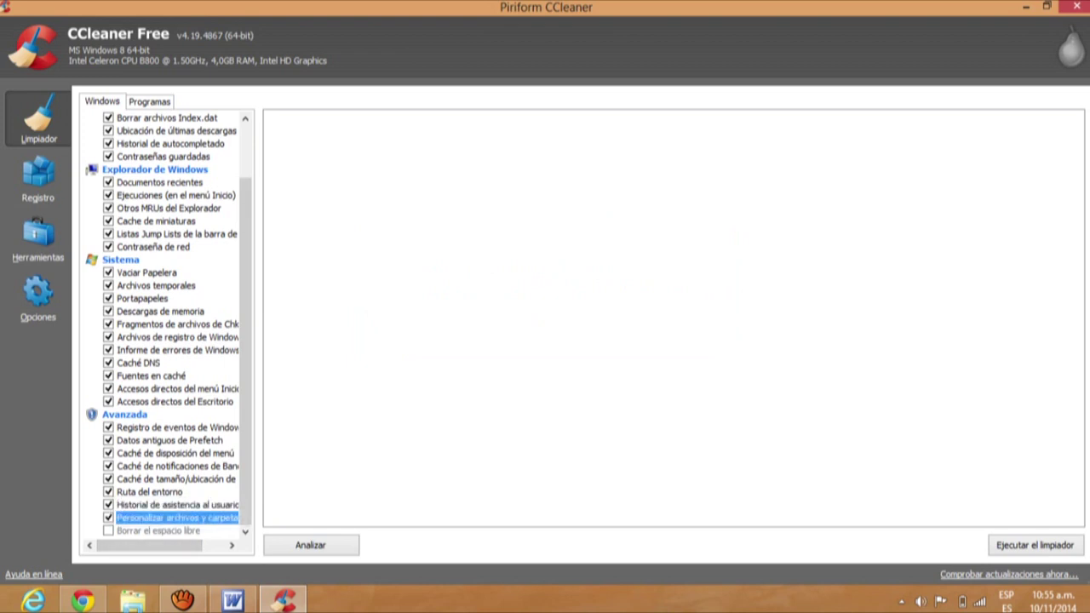
Try enabling Borrar el espacio libre under Avanzada, accept its warning, and clear the option again
{"action": "key", "text": "Down"}
{"action": "key", "text": "space"}
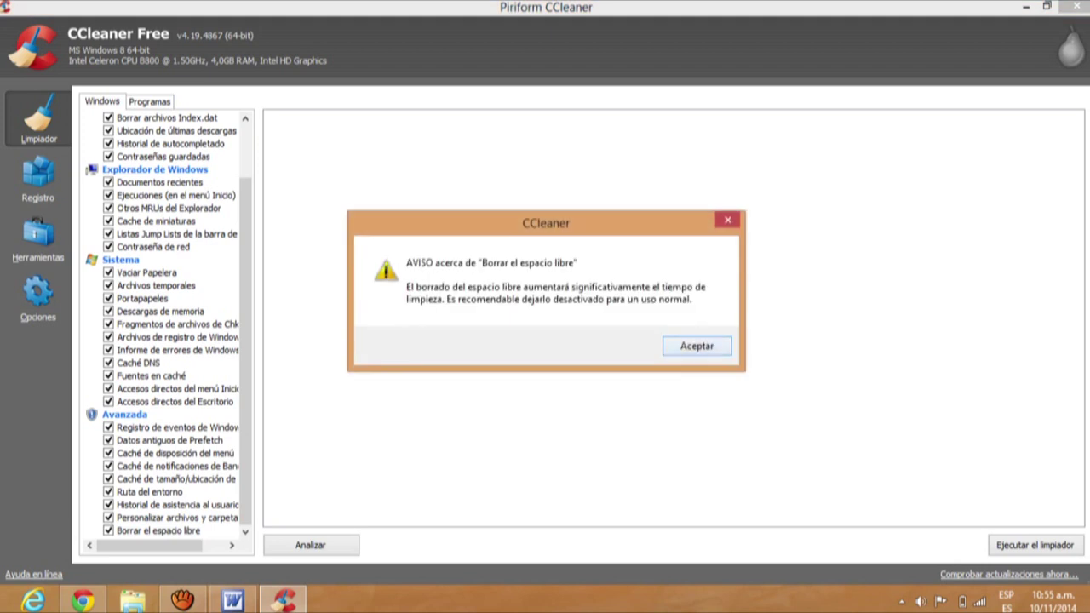
{"action": "key", "text": "Return"}
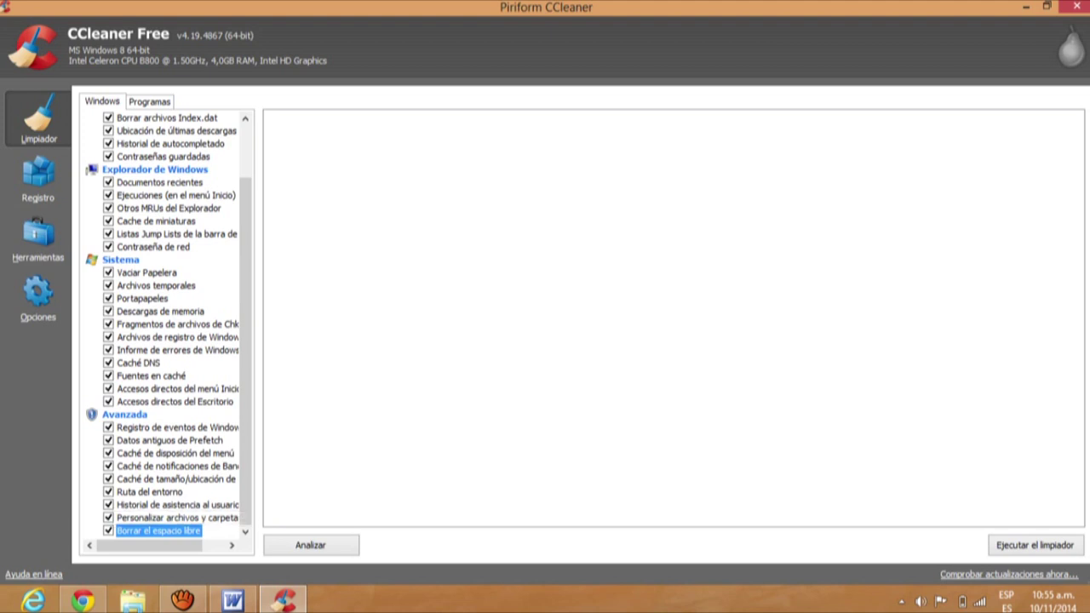
{"action": "key", "text": "space"}
Start analyzing the selected cleaning items and minimize the CCleaner window while the analysis runs
{"action": "left_click", "coordinate": [311, 545]}
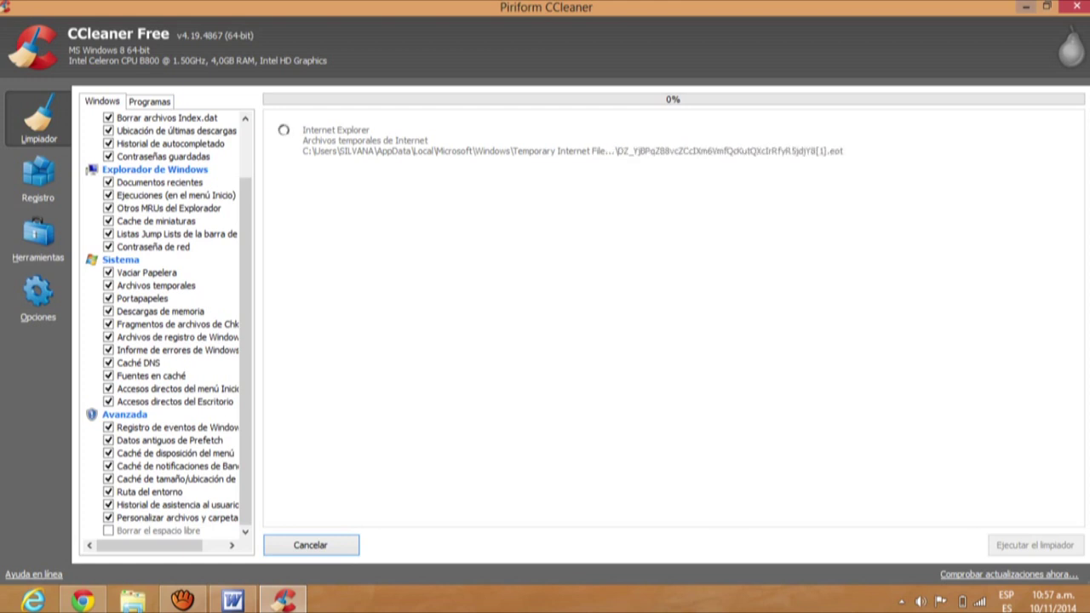
{"action": "left_click", "coordinate": [1025, 5]}
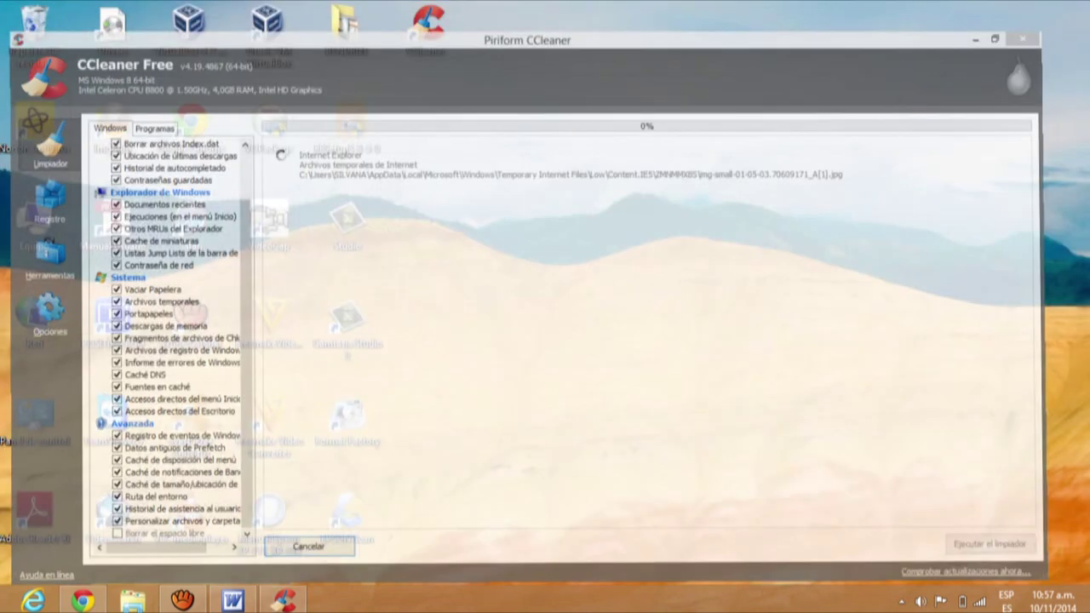
Switch to Chrome and go back from the Softonic download pages to the Google results for "descargar cleaner"
{"action": "left_click", "coordinate": [83, 601]}
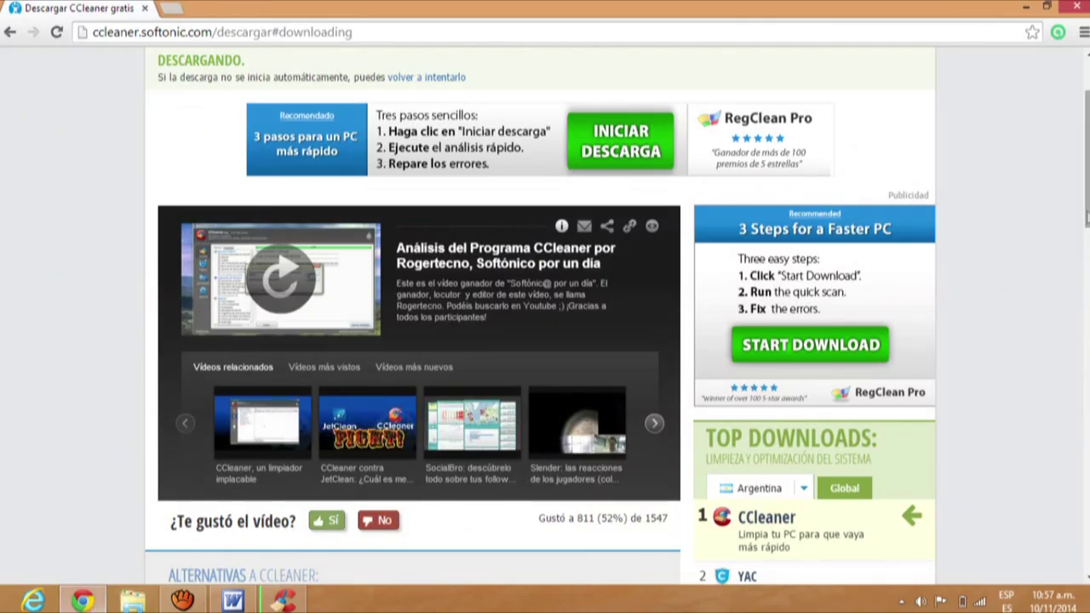
{"action": "scroll", "coordinate": [463, 172], "scroll_direction": "up", "scroll_amount": 3}
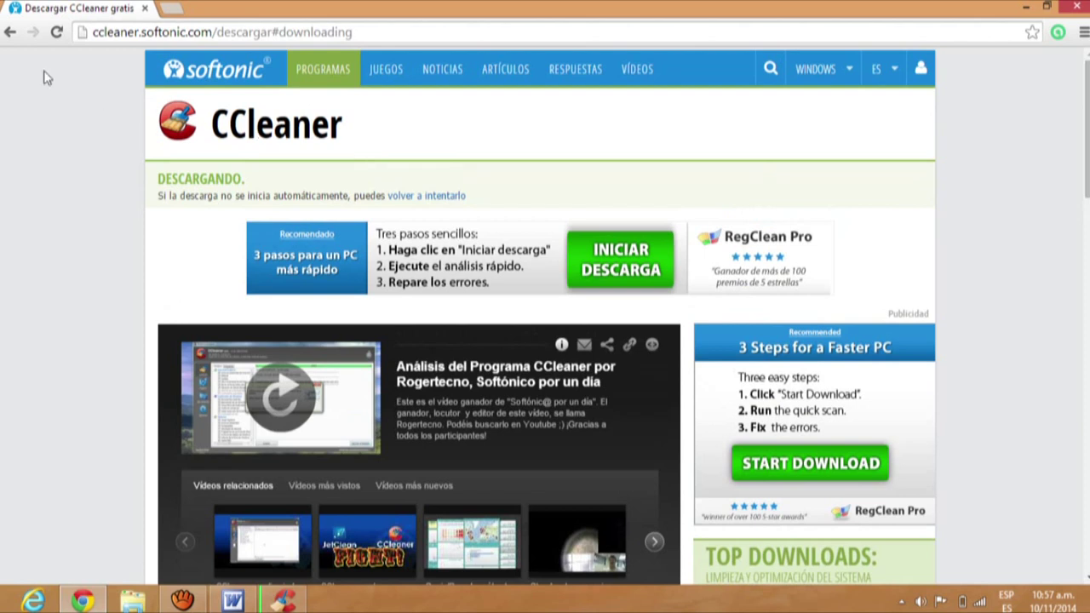
{"action": "left_click", "coordinate": [10, 32]}
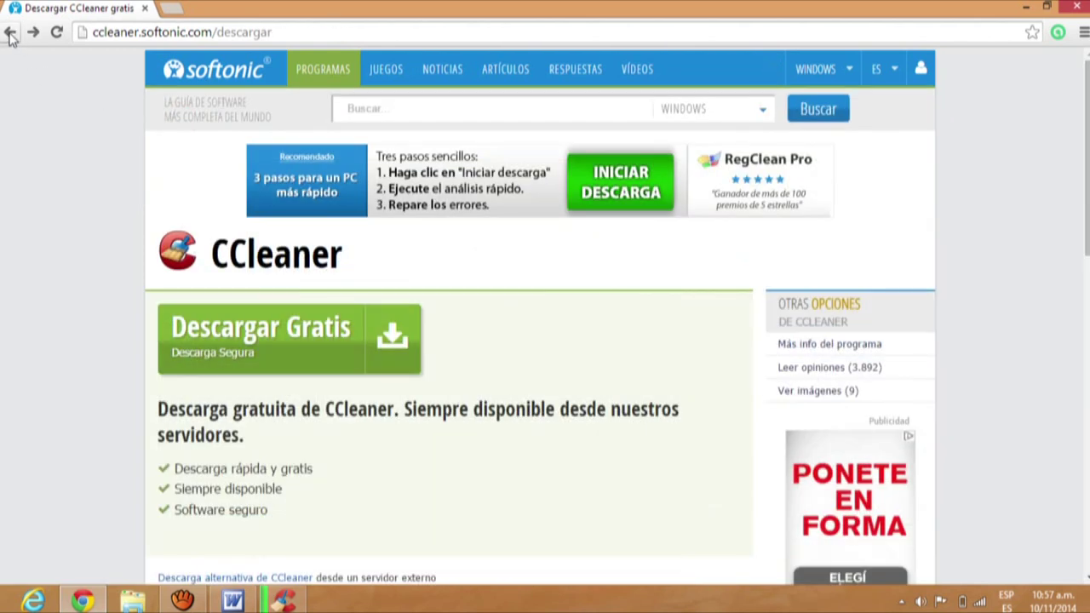
{"action": "left_click", "coordinate": [10, 32]}
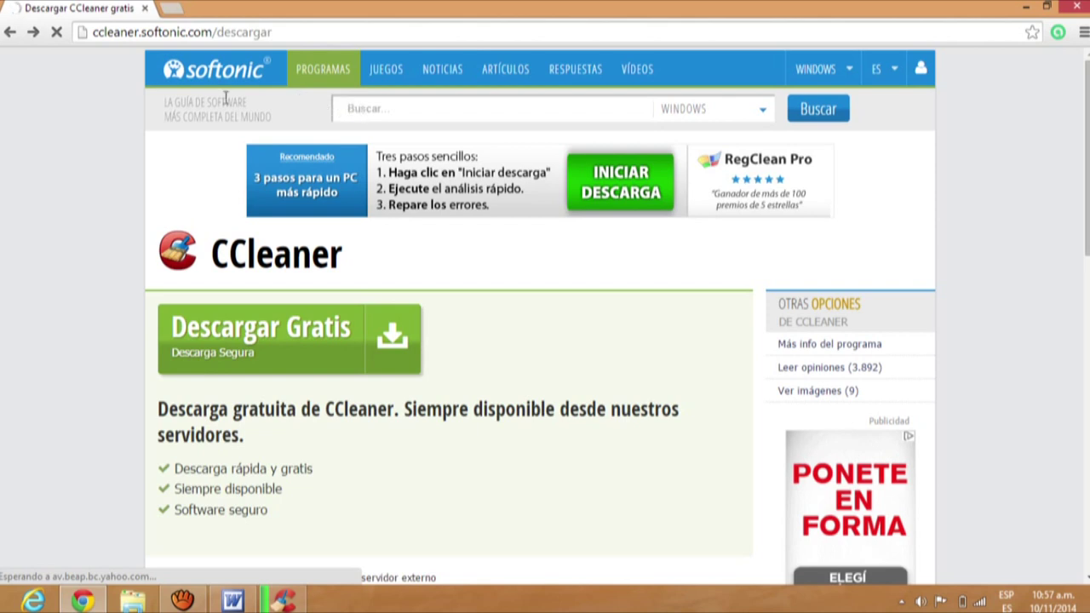
{"action": "left_click", "coordinate": [337, 109]}
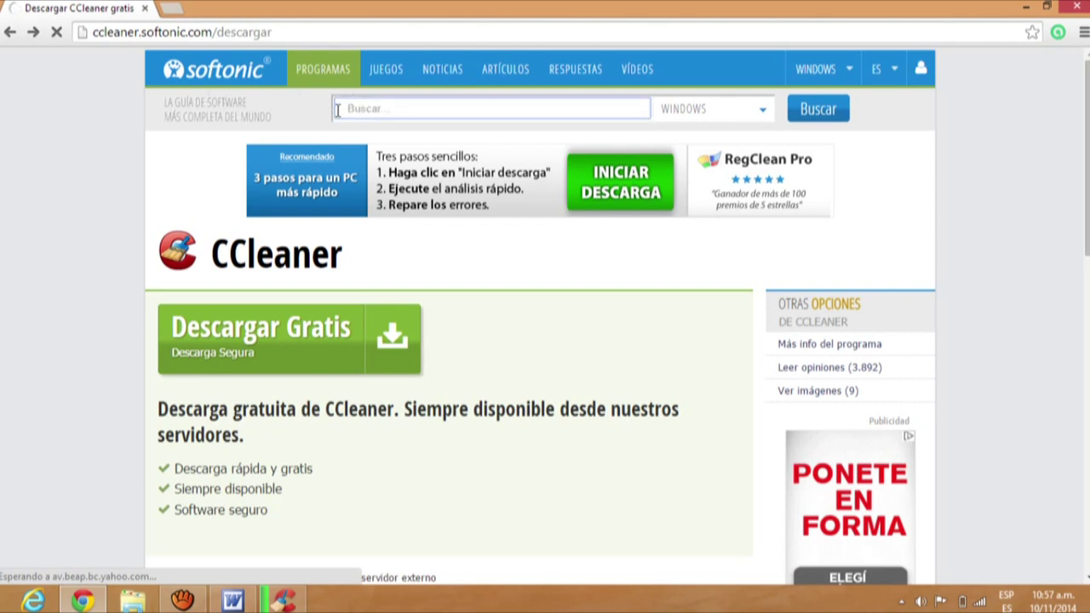
{"action": "type", "text": "descargar cleaner"}
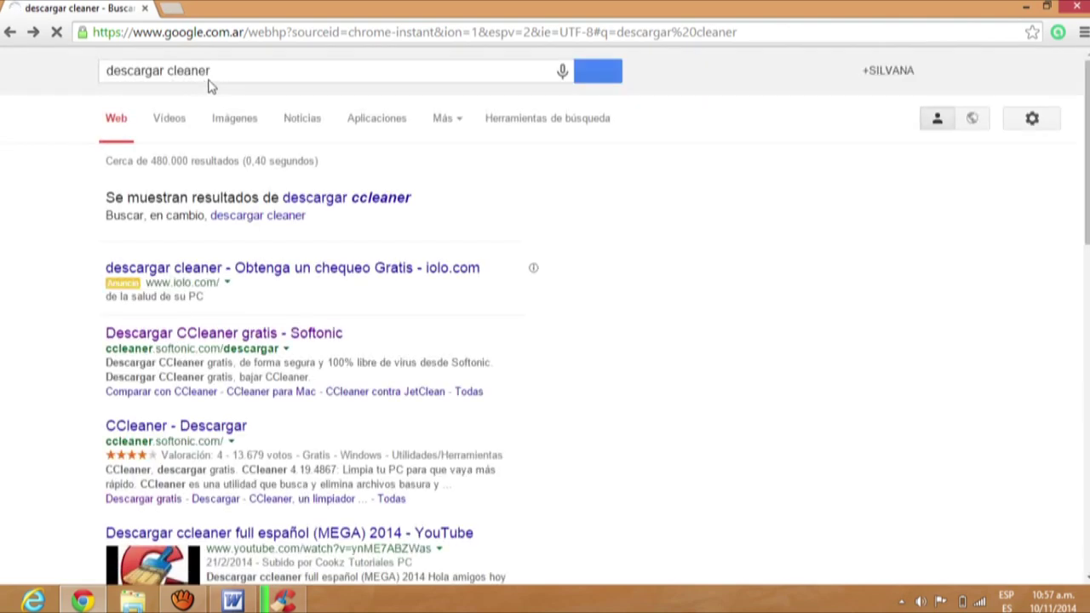
Replace "cleaner" in the Google query so that it reads "descargar desqueper"
{"action": "left_click", "coordinate": [215, 72]}
{"action": "key", "text": "BackSpace"}
{"action": "key", "text": "BackSpace"}
{"action": "key", "text": "BackSpace"}
{"action": "key", "text": "BackSpace"}
{"action": "key", "text": "BackSpace"}
{"action": "key", "text": "BackSpace"}
{"action": "key", "text": "BackSpace"}
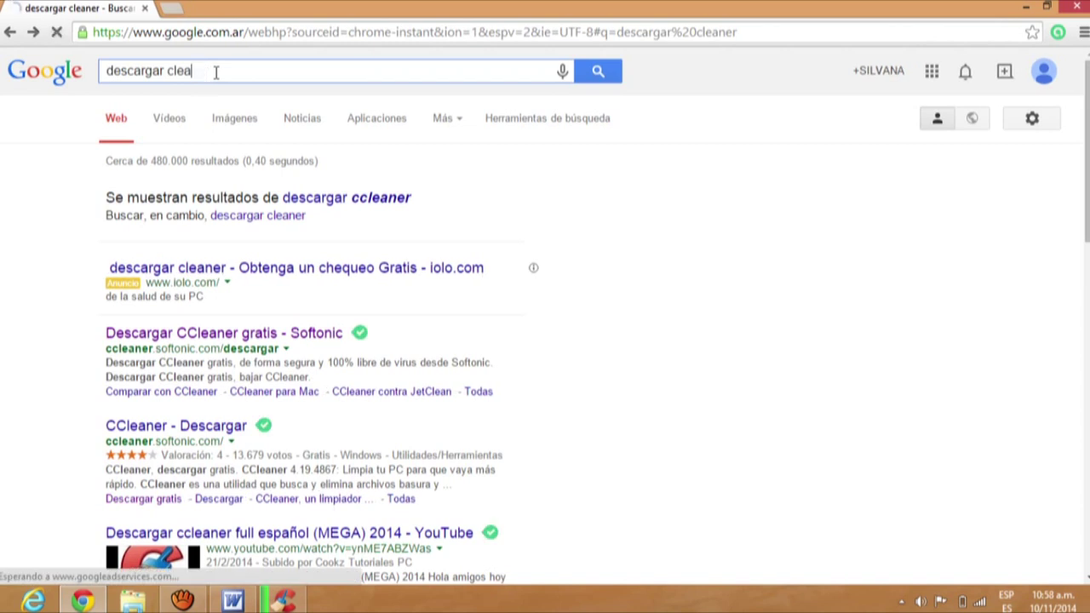
{"action": "key", "text": "BackSpace"}
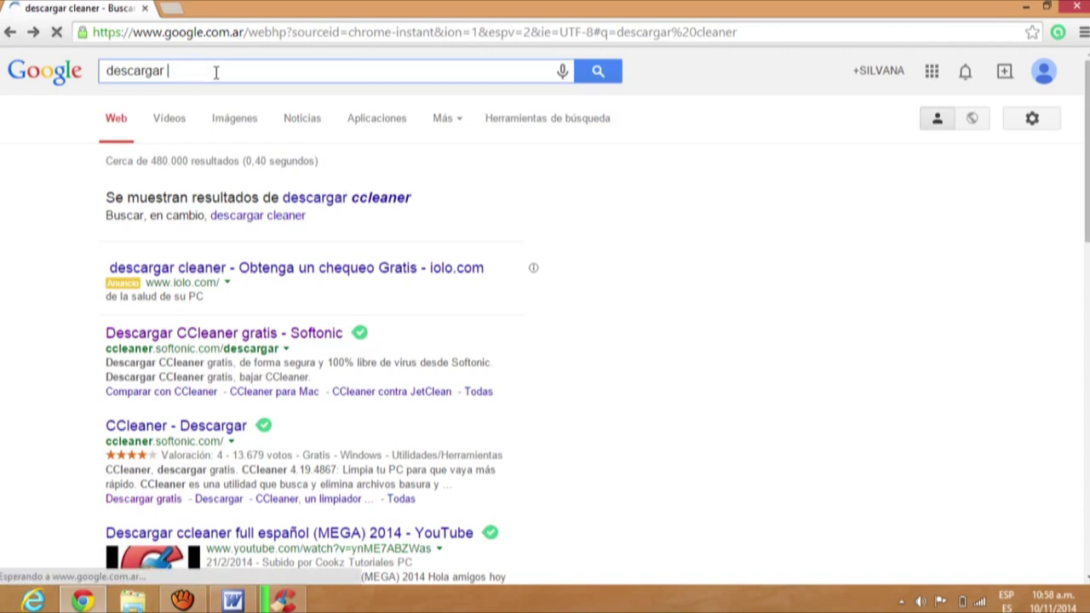
{"action": "type", "text": "des"}
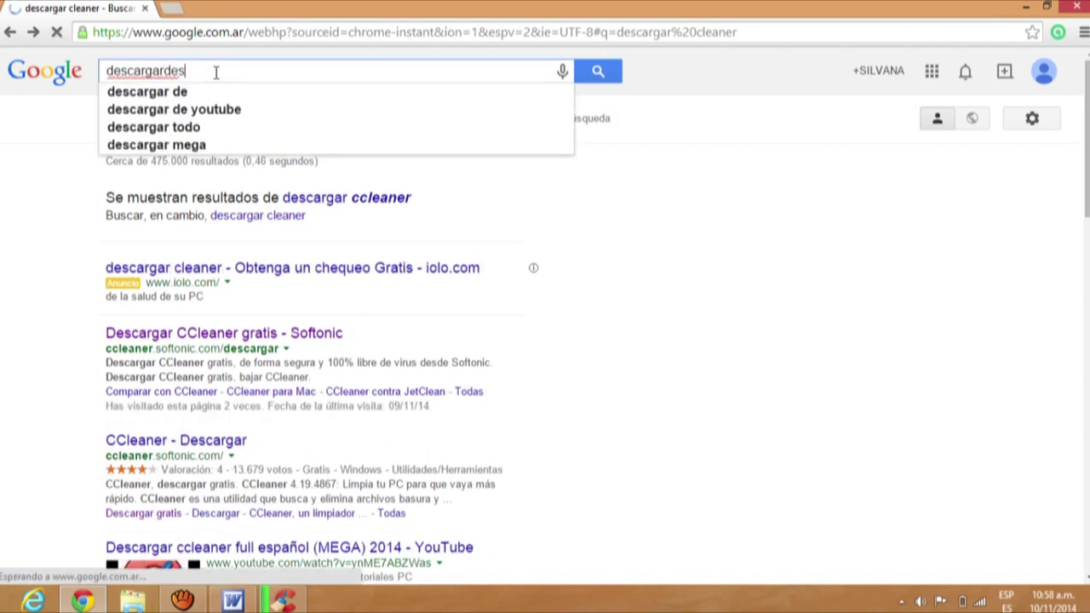
{"action": "type", "text": "quepar"}
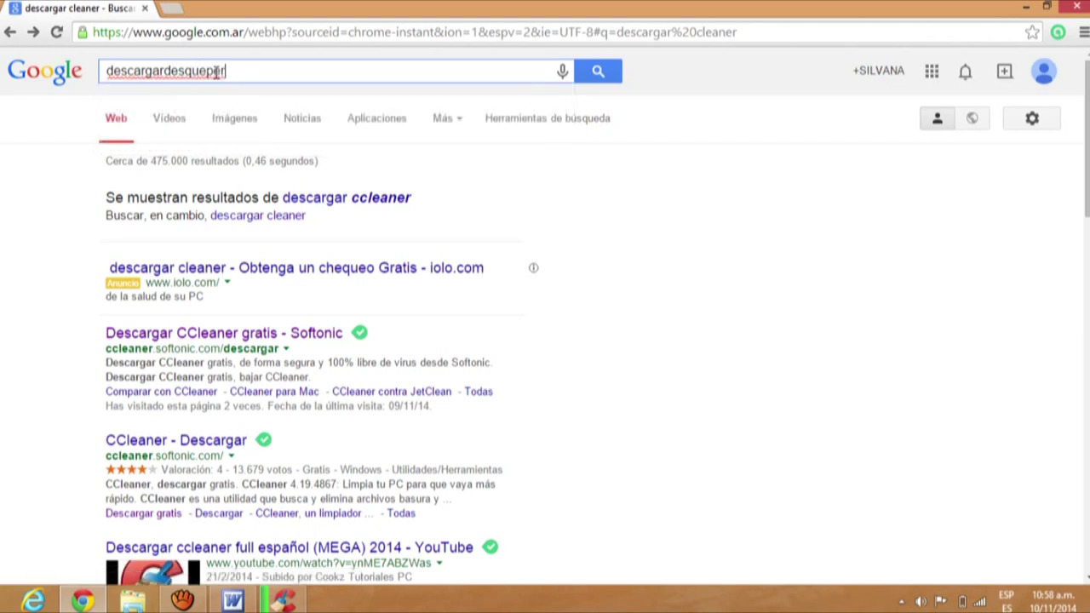
{"action": "left_click", "coordinate": [164, 71]}
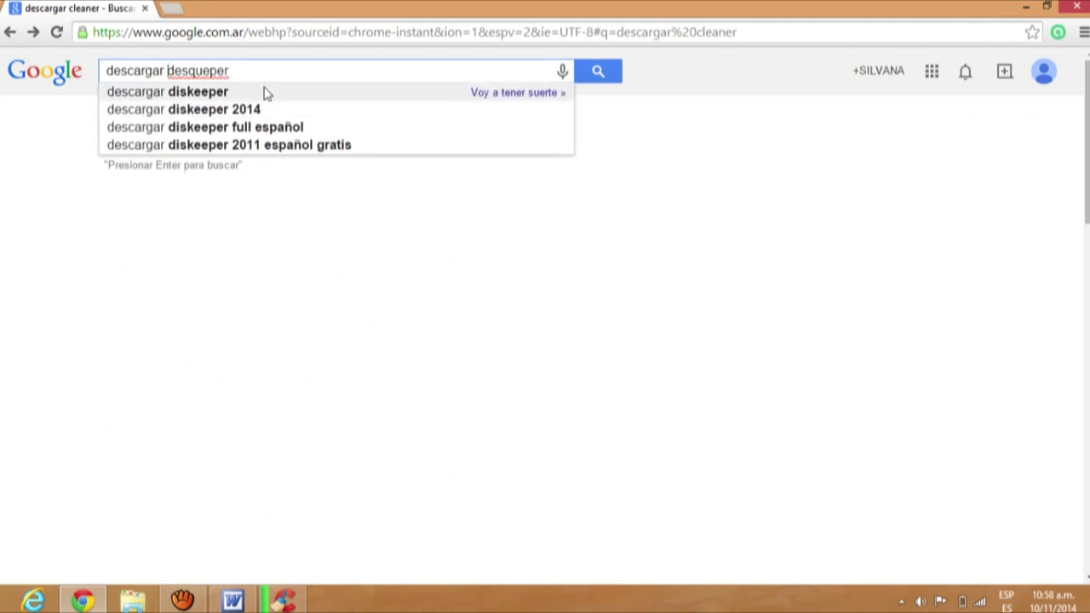
Search for the suggestion "descargar diskeeper 2011 español gratis" and open Softonic's "Descargar diskeeper 2011 en español" result
{"action": "left_click", "coordinate": [364, 154]}
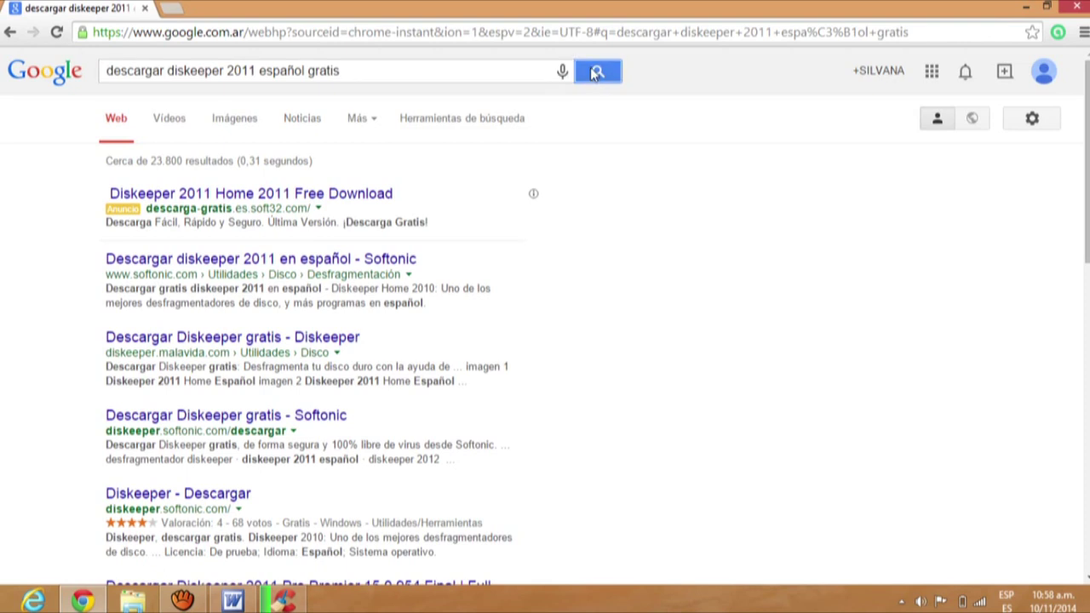
{"action": "left_click", "coordinate": [311, 259]}
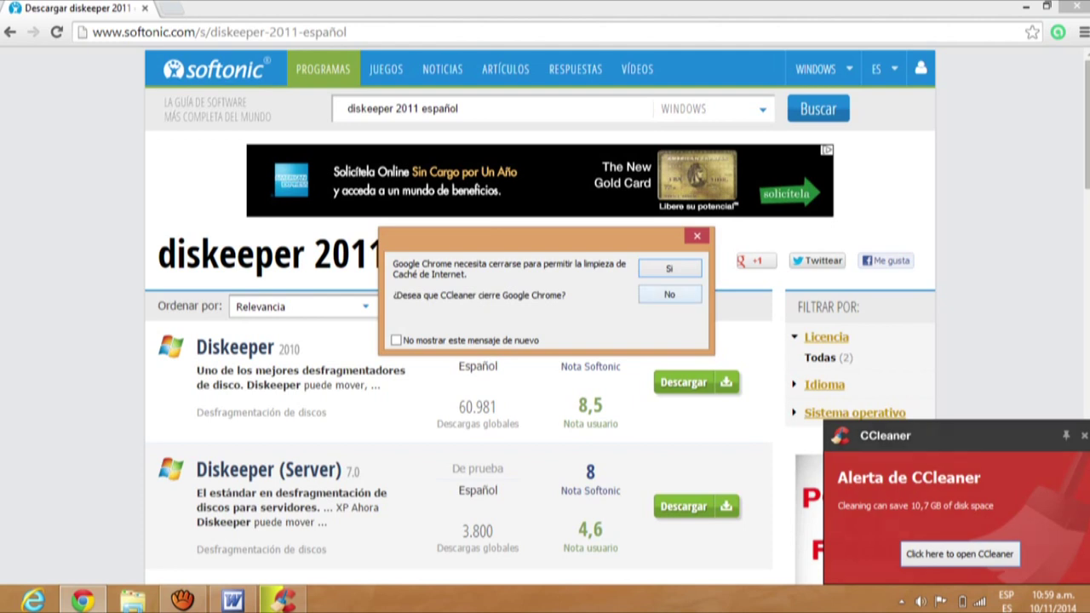
Decline letting CCleaner close Google Chrome and switch back to the CCleaner window
{"action": "left_click", "coordinate": [669, 295]}
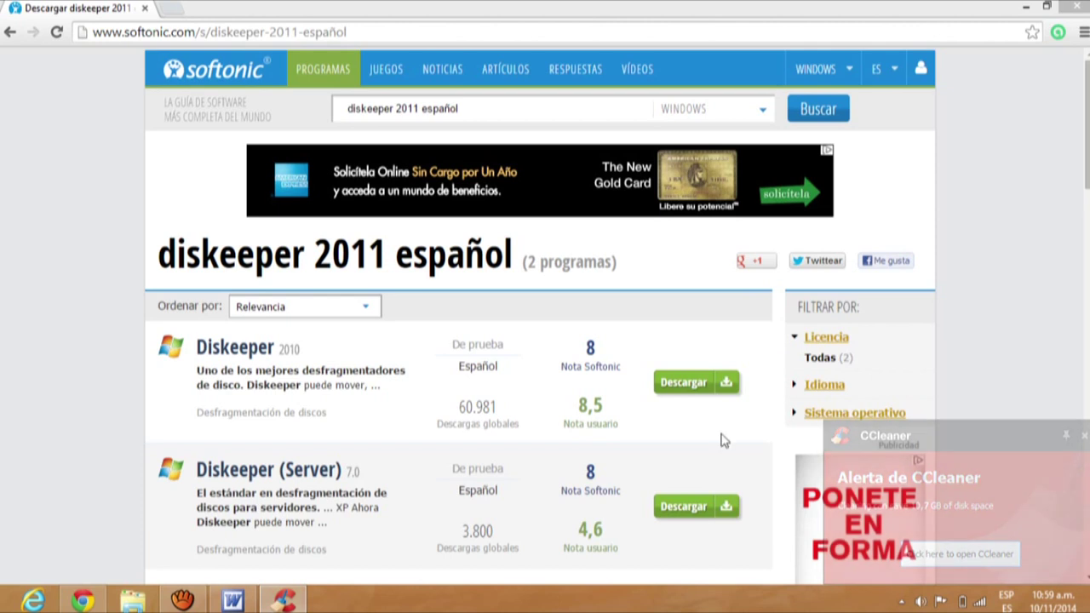
{"action": "left_click", "coordinate": [281, 603]}
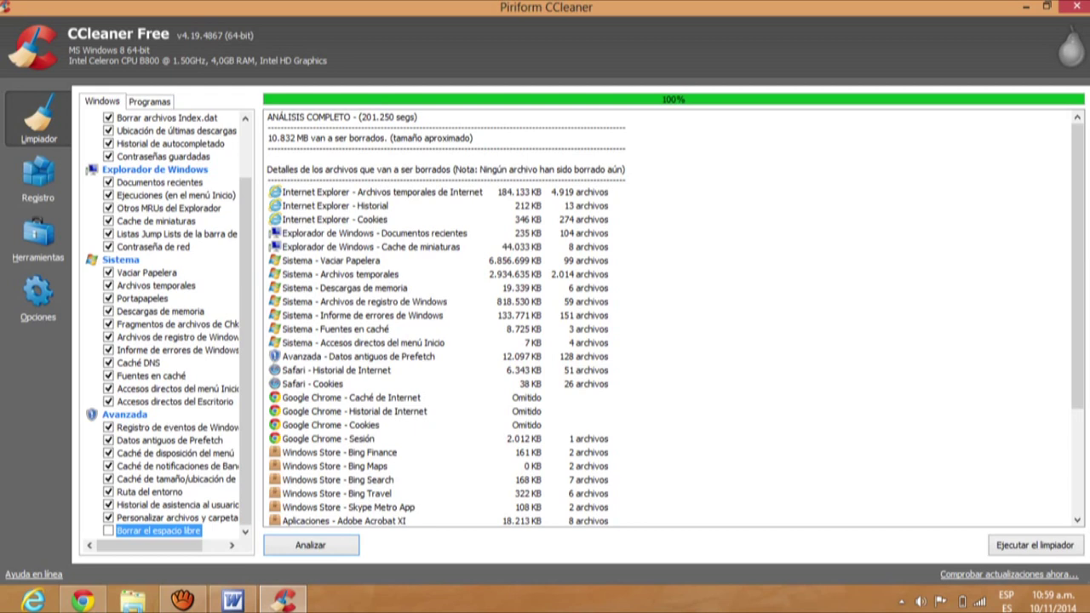
Run the cleaner with permanent file deletion confirmed, dismiss the low-battery notice, and minimize CCleaner to return to Chrome
{"action": "left_click", "coordinate": [1035, 545]}
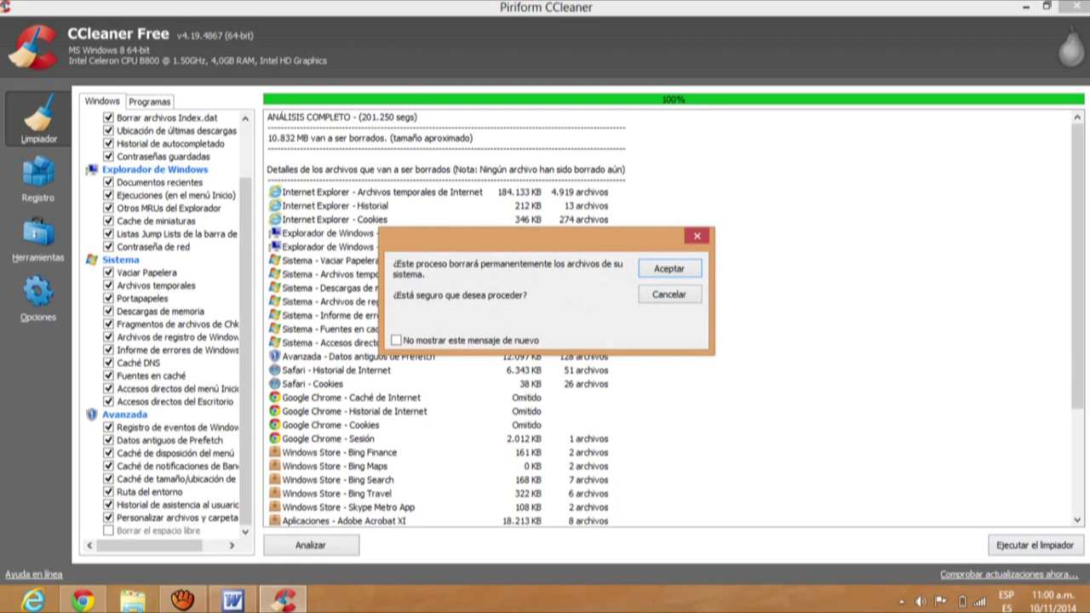
{"action": "key", "text": "Return"}
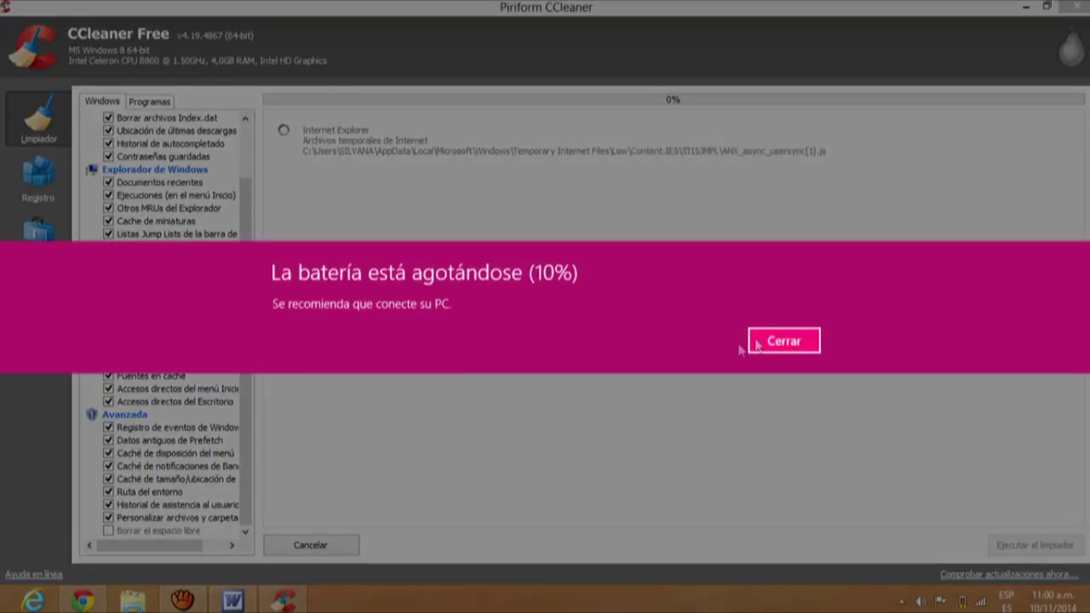
{"action": "left_click", "coordinate": [784, 342]}
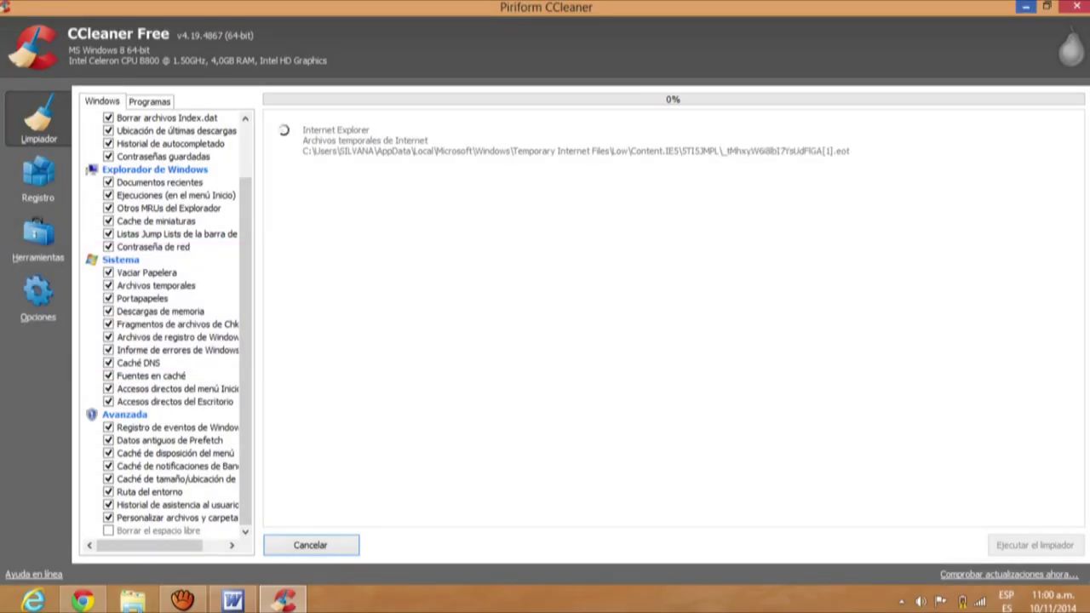
{"action": "left_click", "coordinate": [1026, 8]}
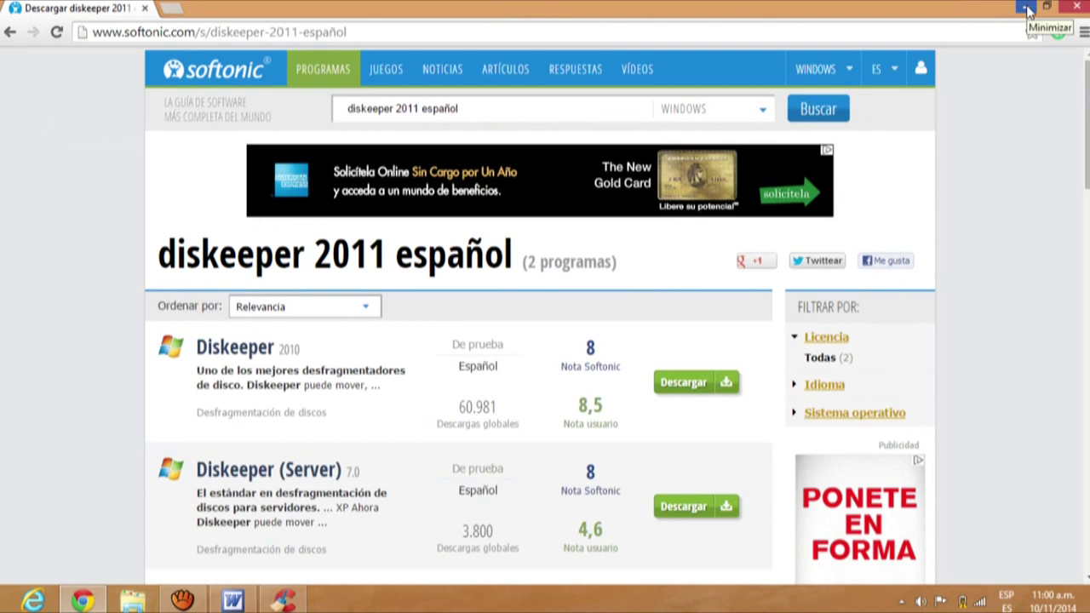